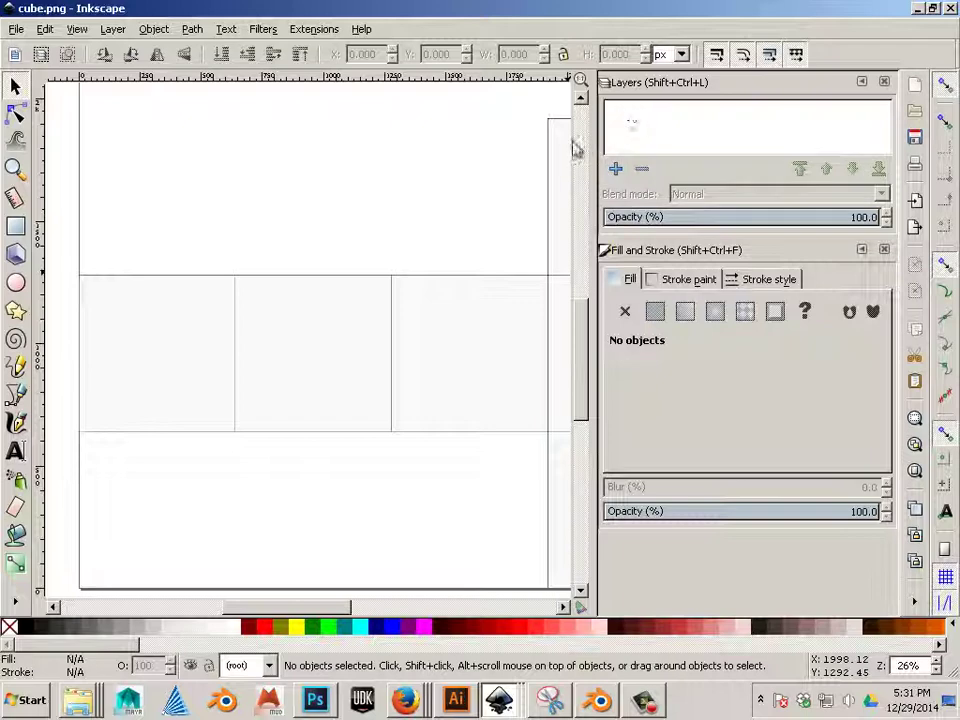
# Add a new layer named Base to the drawing.
pyautogui.keyDown('ctrl'); pyautogui.scroll(-1, 437, 370); pyautogui.keyUp('ctrl')
pyautogui.keyDown('ctrl'); pyautogui.scroll(-1, 454, 369); pyautogui.keyUp('ctrl')
pyautogui.keyDown('ctrl'); pyautogui.click(452, 373); pyautogui.keyUp('ctrl')
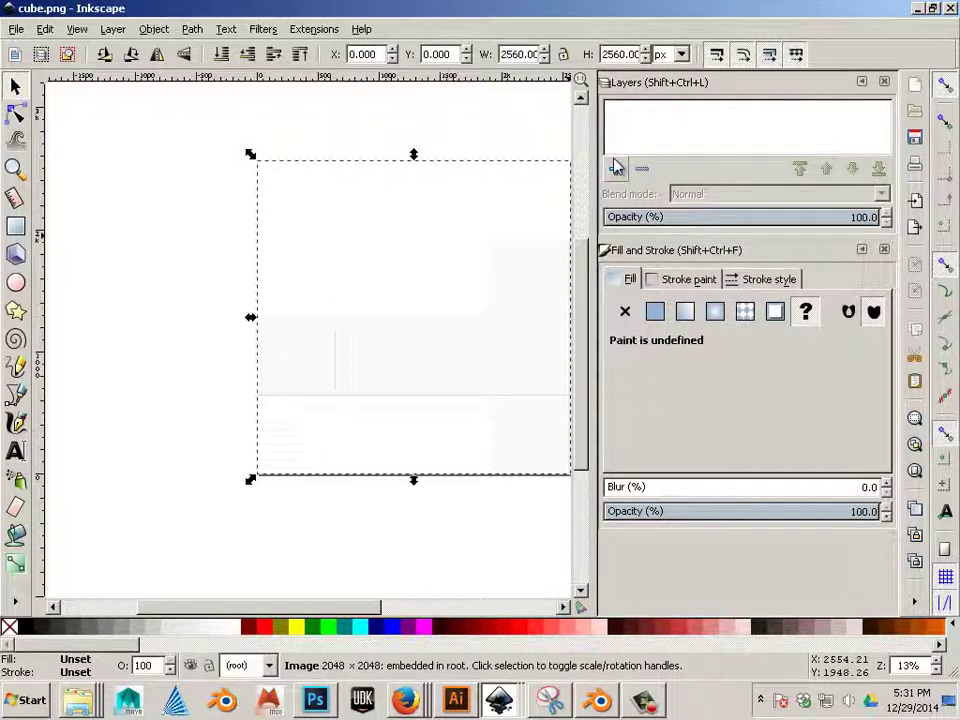
pyautogui.click(112, 29)
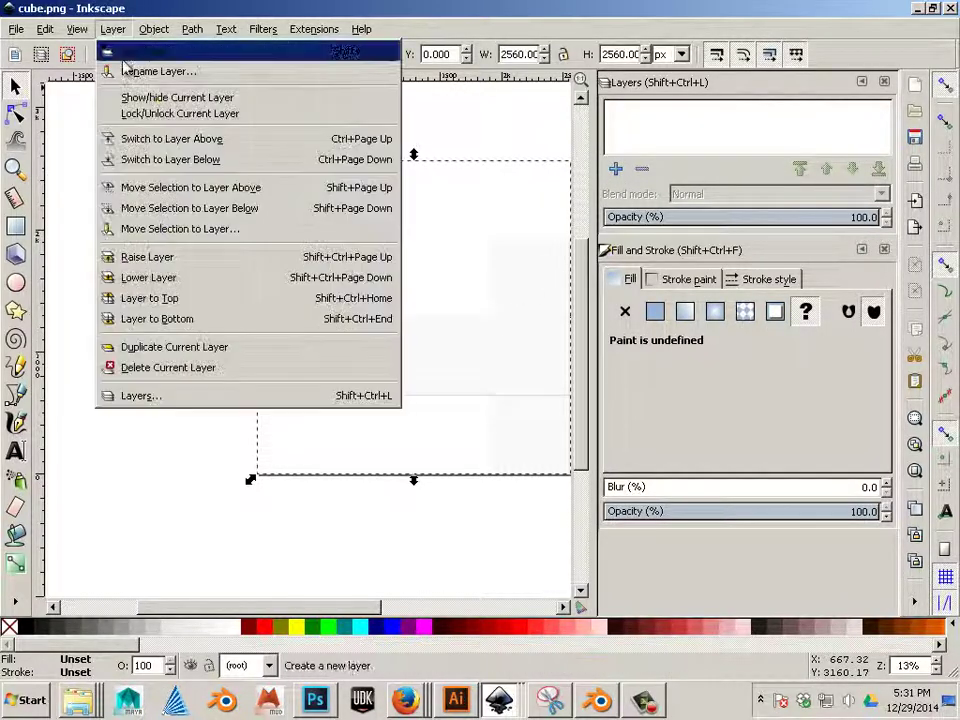
pyautogui.click(142, 400)
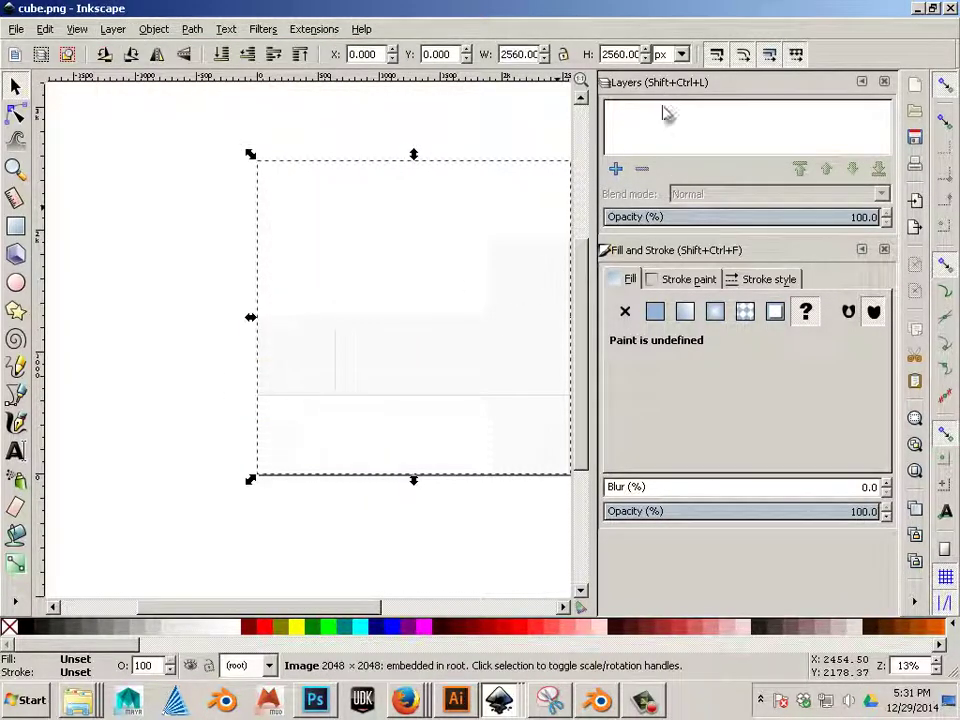
pyautogui.click(616, 170)
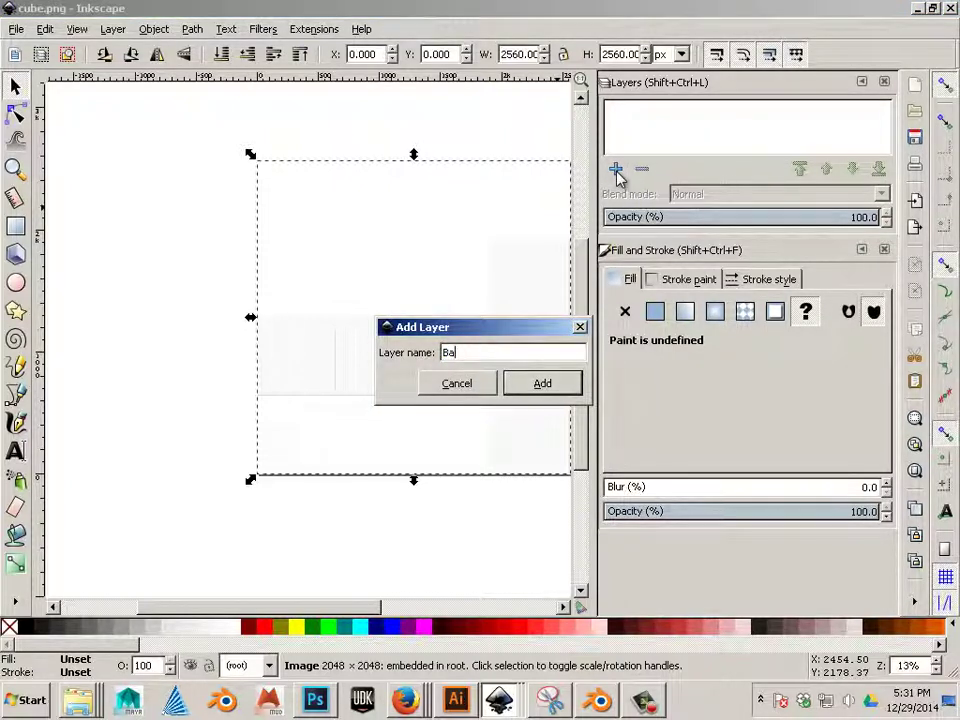
pyautogui.click(545, 385)
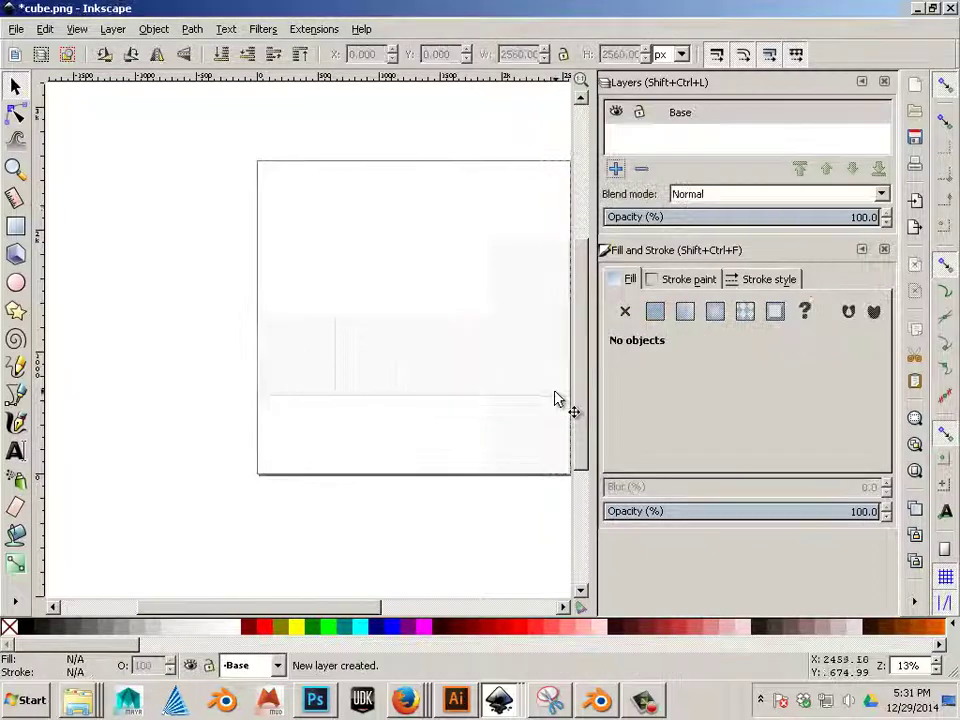
# Move the embedded cube template image into the Base layer and check it by toggling the layer's visibility.
pyautogui.click(394, 362)
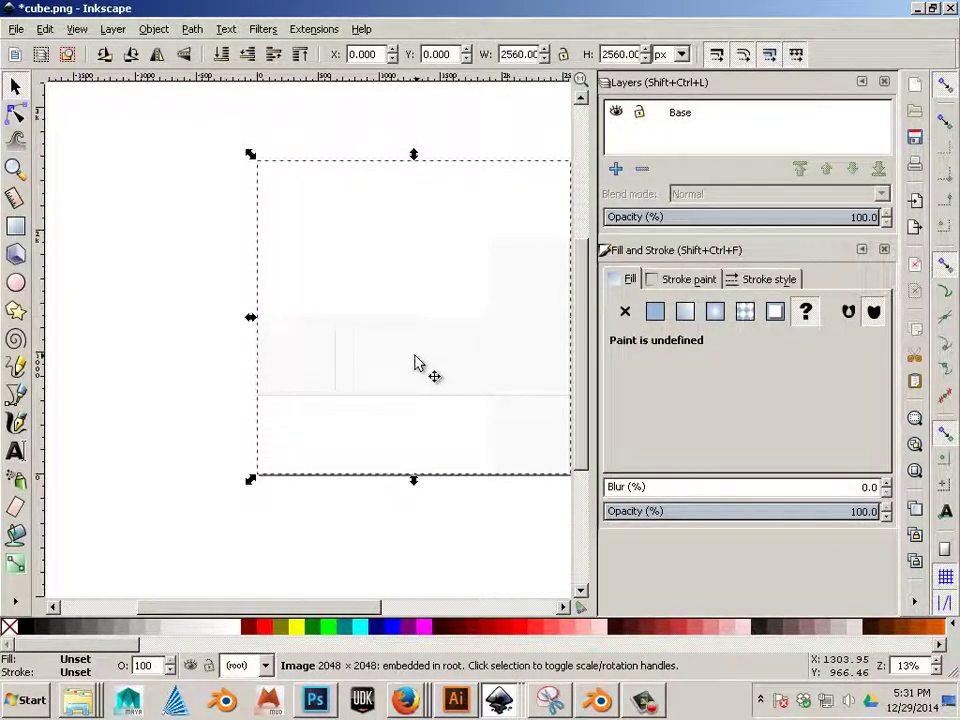
pyautogui.rightClick(418, 364)
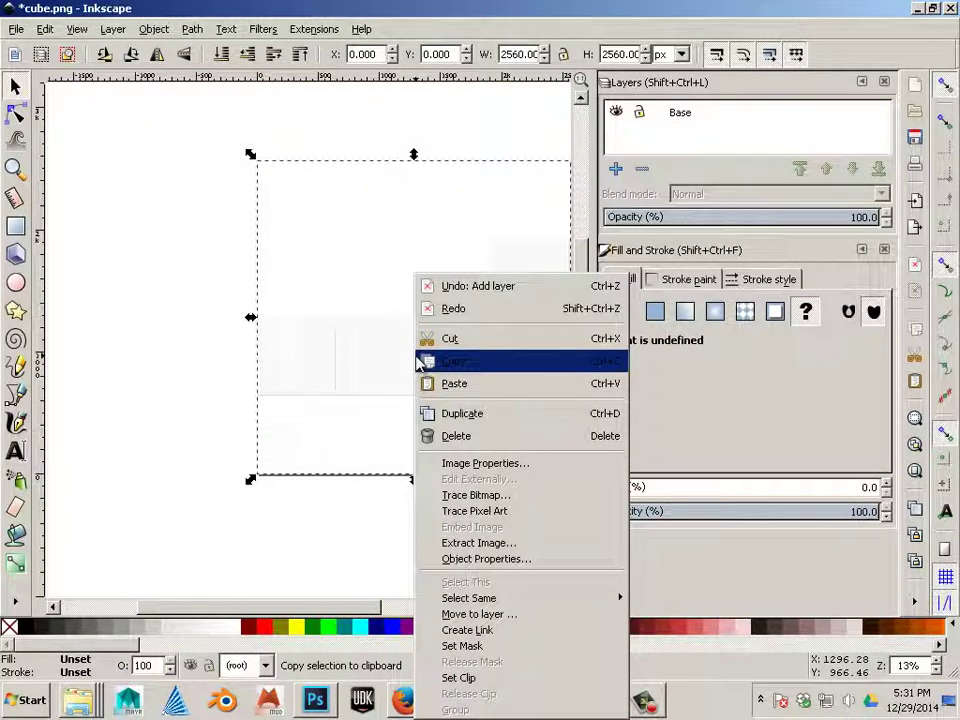
pyautogui.click(487, 614)
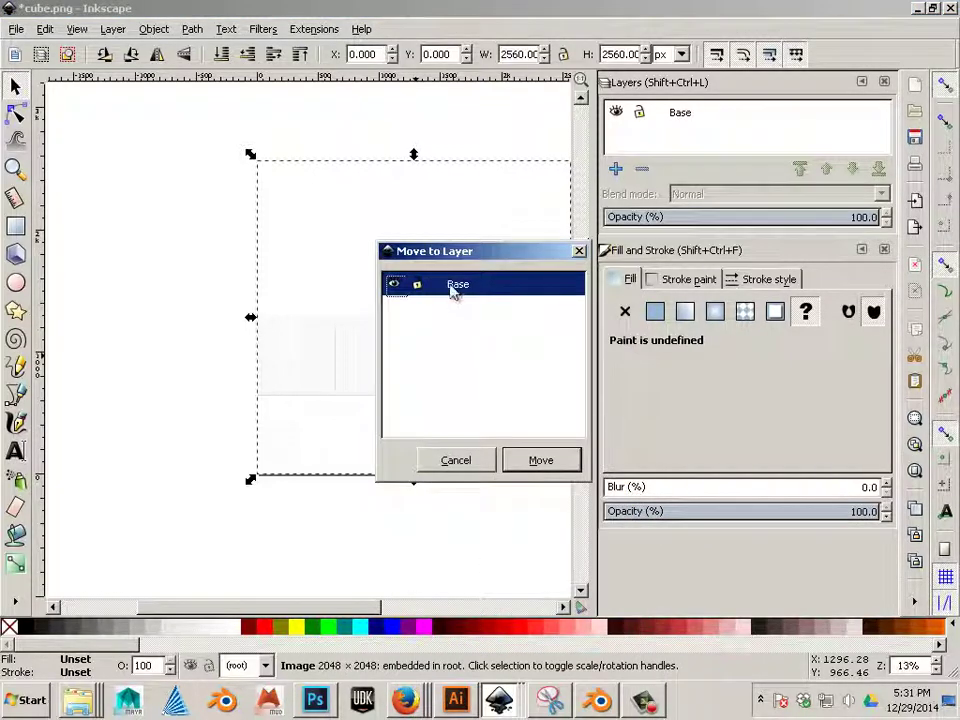
pyautogui.click(542, 460)
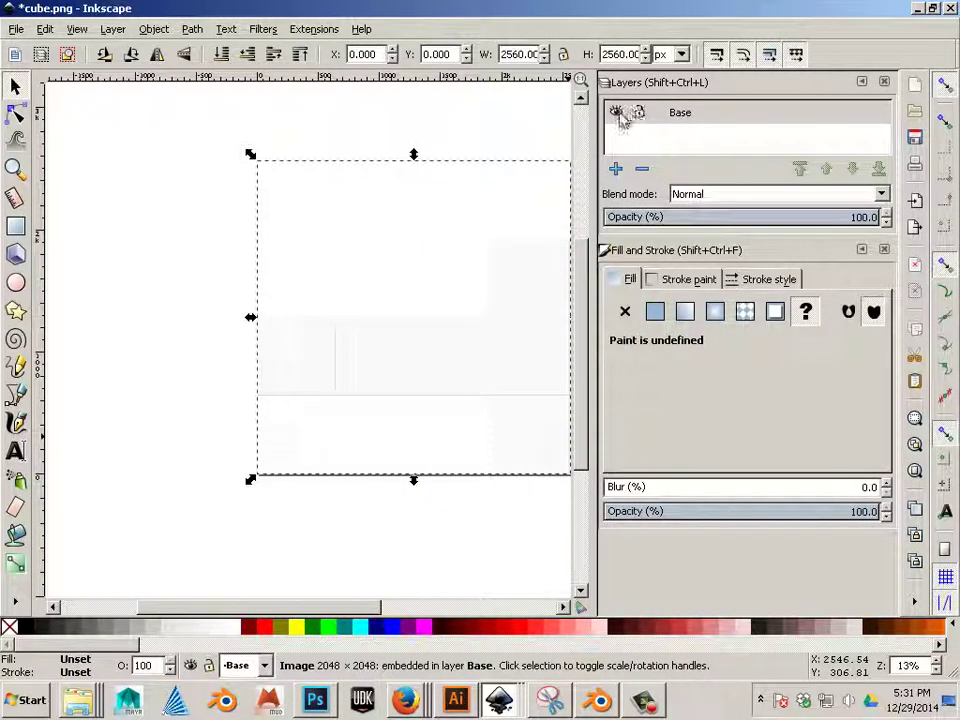
pyautogui.click(617, 115)
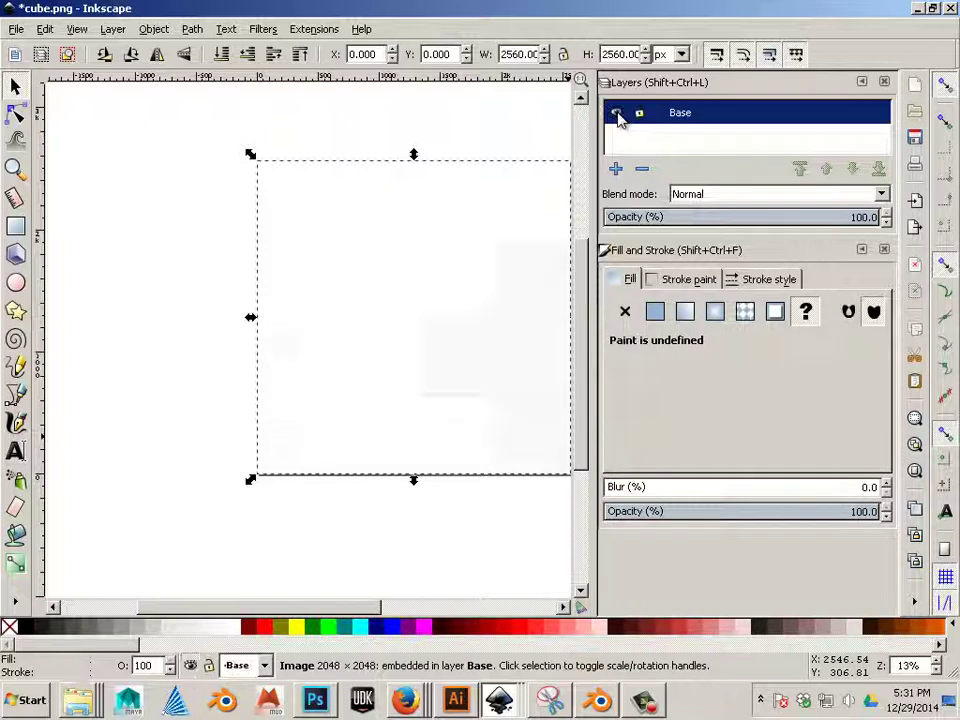
# Add a layer named Arrows above the Base layer and make it the active layer.
pyautogui.click(616, 170)
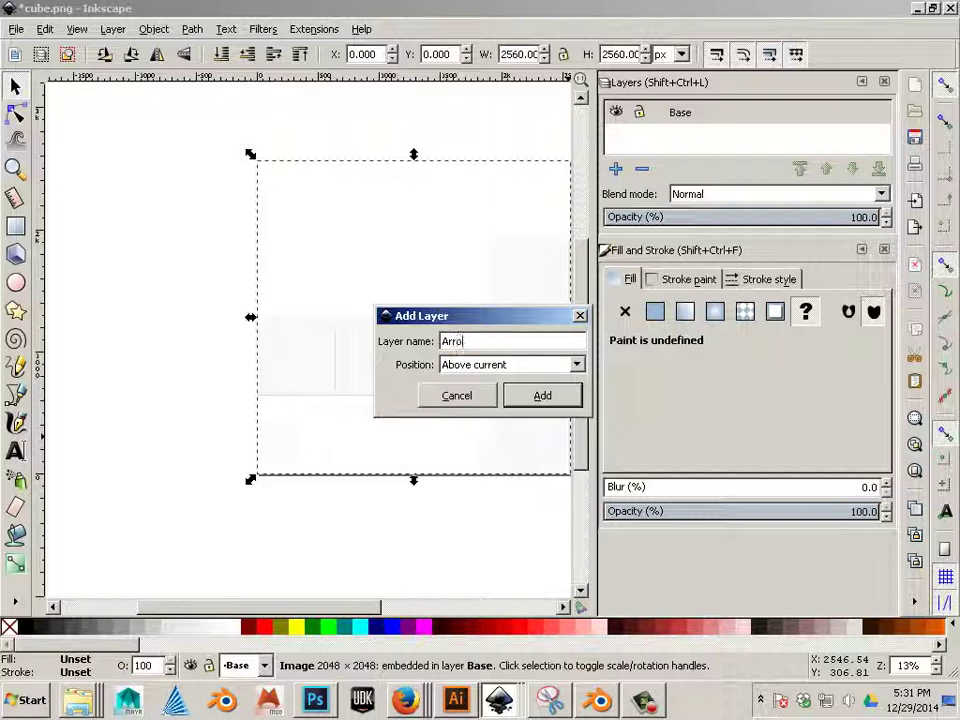
pyautogui.click(543, 397)
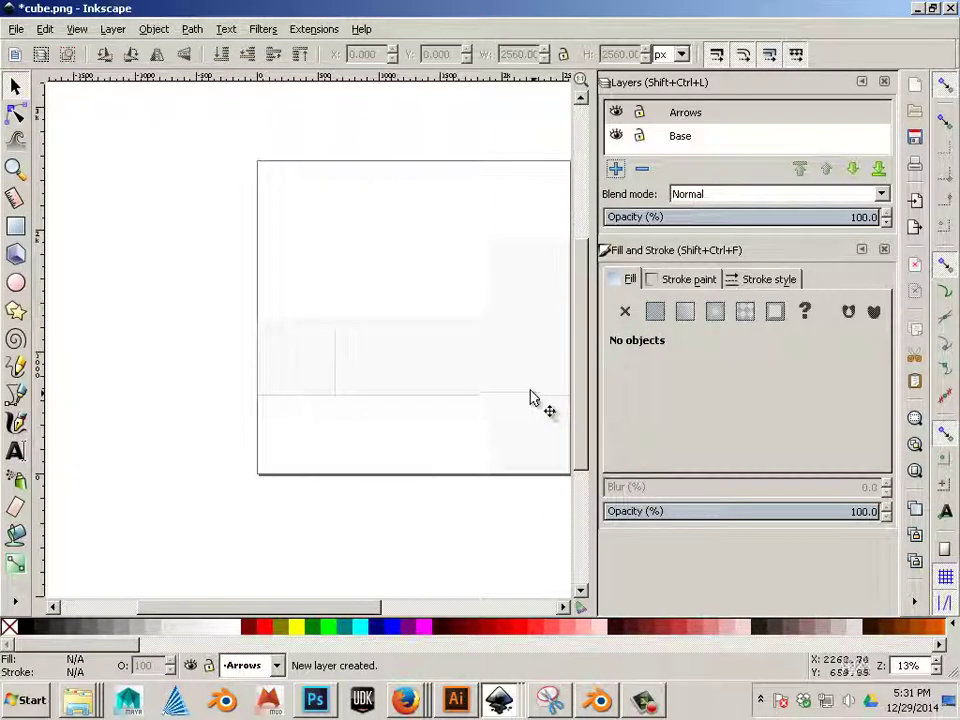
pyautogui.click(676, 120)
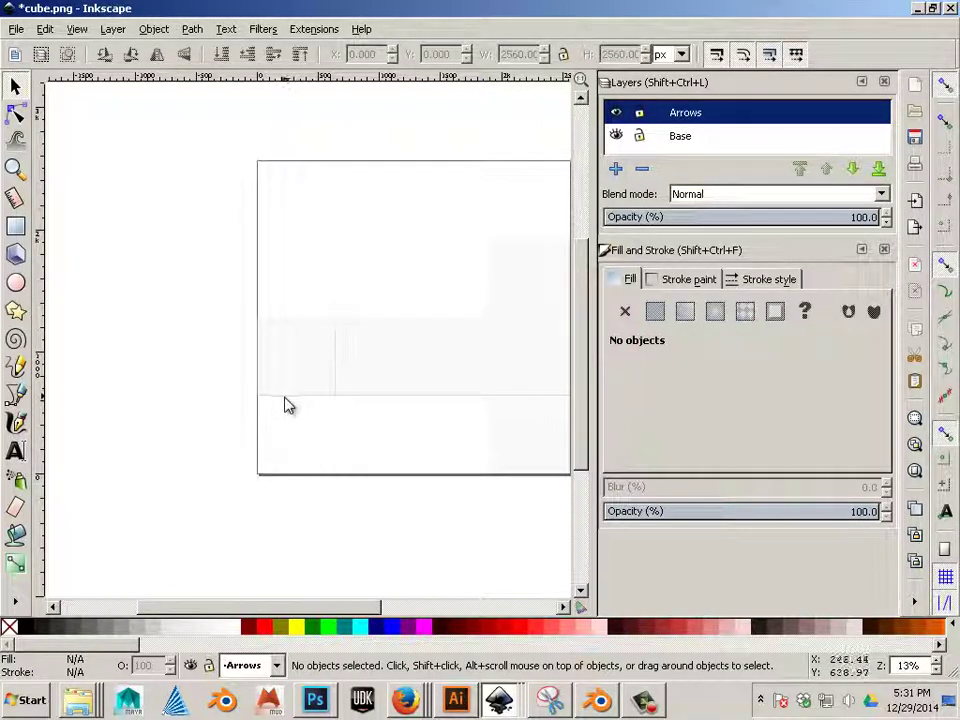
# Draw an upward-pointing open arrowhead about 234 px wide with the Bezier tool in the empty area beside the page.
pyautogui.scroll(4, 260, 404)
pyautogui.scroll(-1, 313, 428)
pyautogui.scroll(-4, 316, 426)
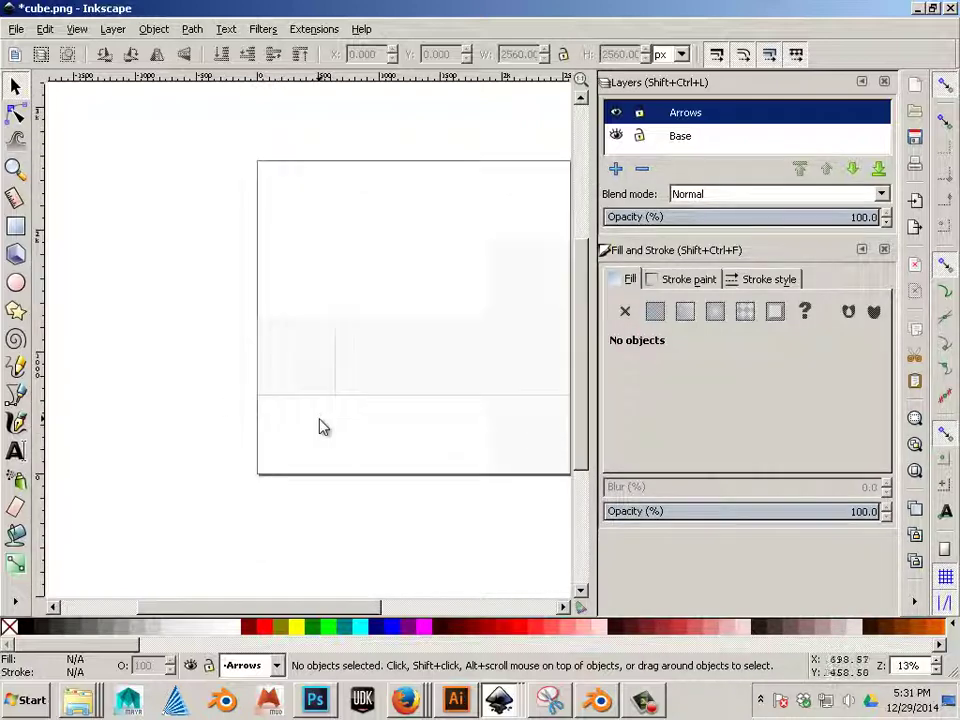
pyautogui.keyDown('ctrl'); pyautogui.scroll(2, 320, 426); pyautogui.keyUp('ctrl')
pyautogui.keyDown('ctrl'); pyautogui.scroll(-1, 320, 426); pyautogui.keyUp('ctrl')
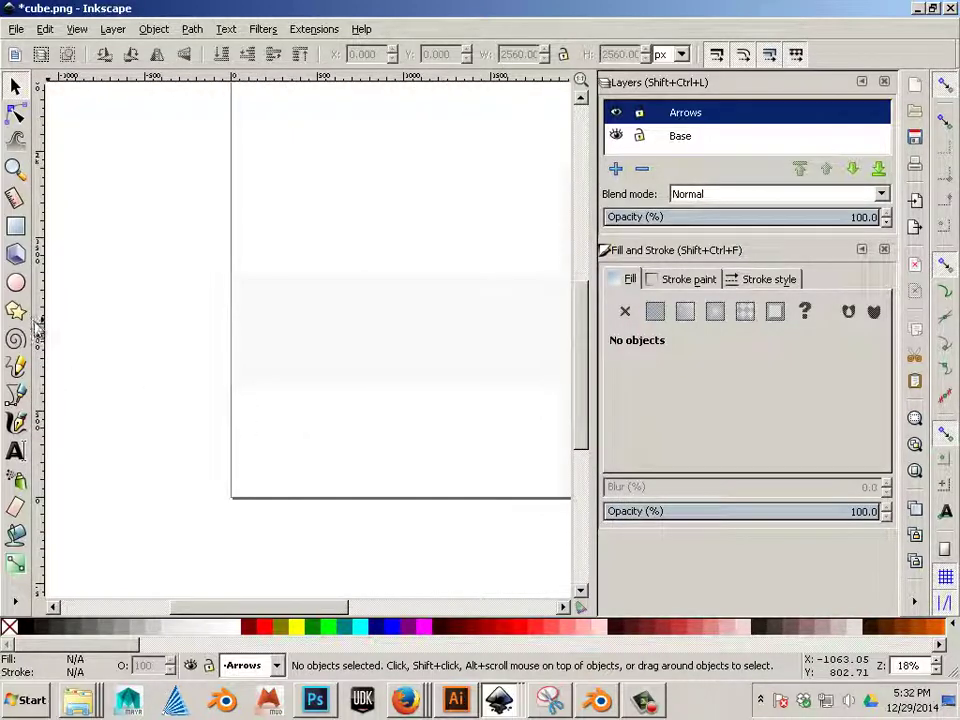
pyautogui.click(14, 398)
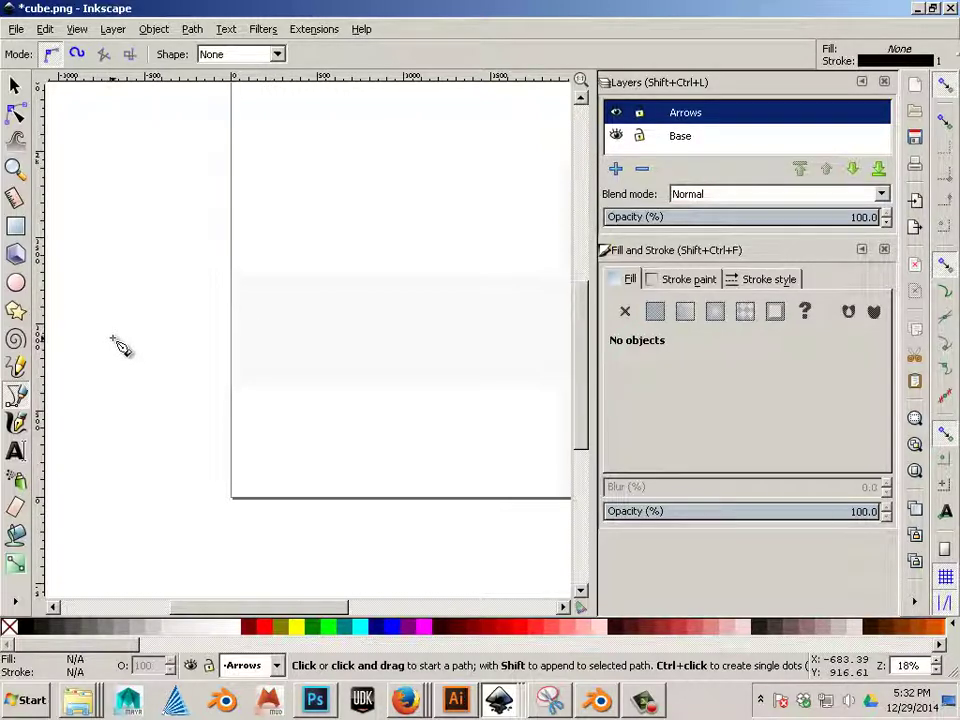
pyautogui.moveTo(113, 337); pyautogui.dragTo(132, 298)
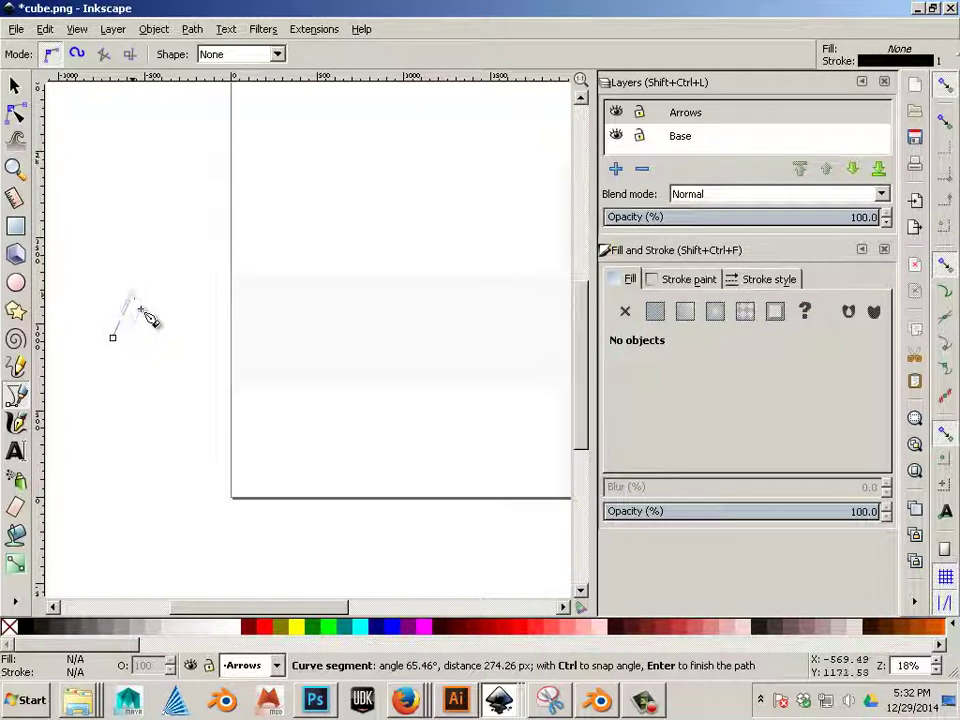
pyautogui.click(132, 297)
pyautogui.click(153, 337)
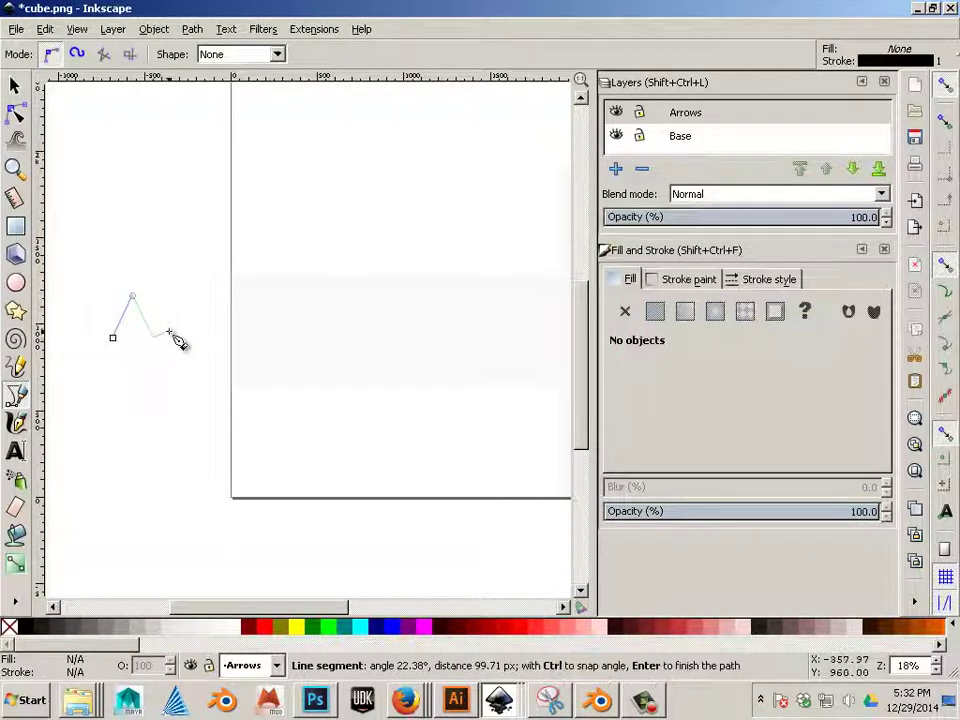
pyautogui.press('Return')
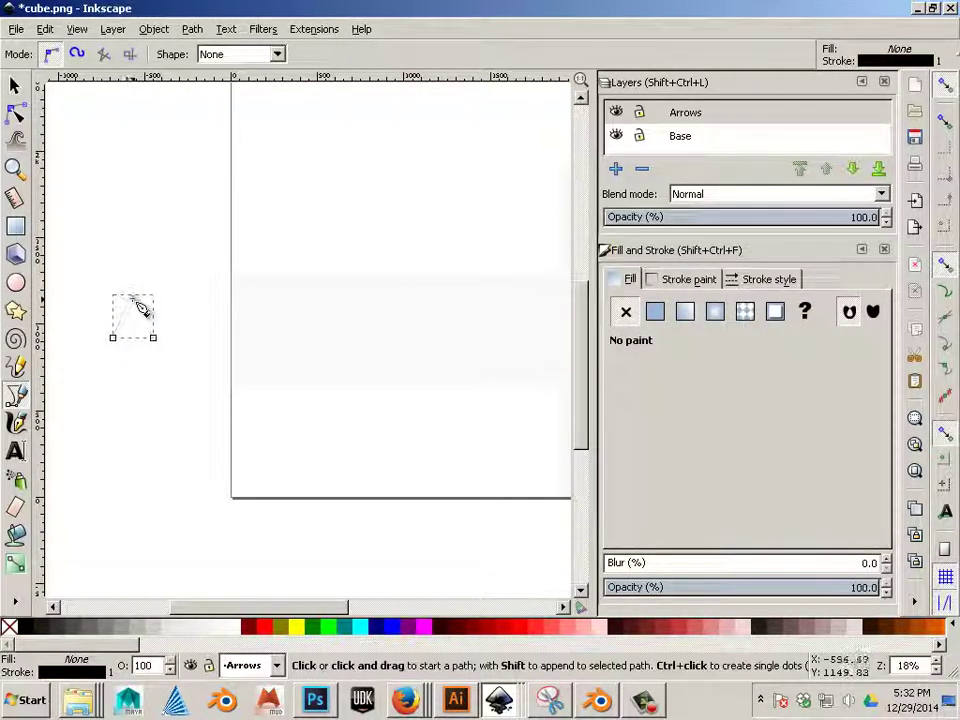
# Draw a straight vertical shaft about 694 px long down from the arrowhead's tip.
pyautogui.click(131, 297)
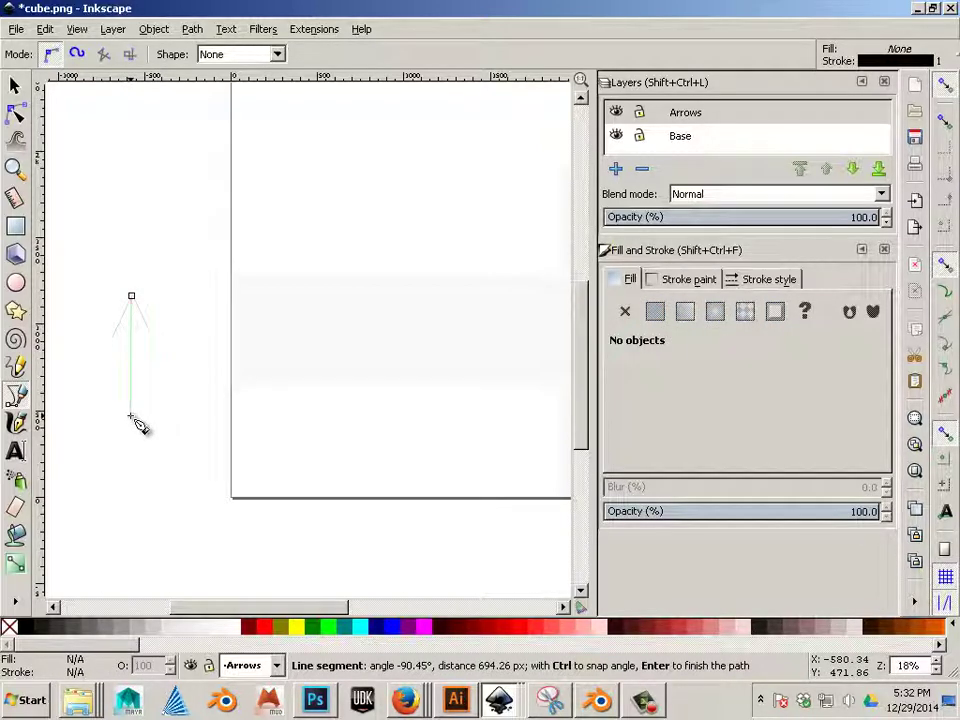
pyautogui.doubleClick(131, 417)
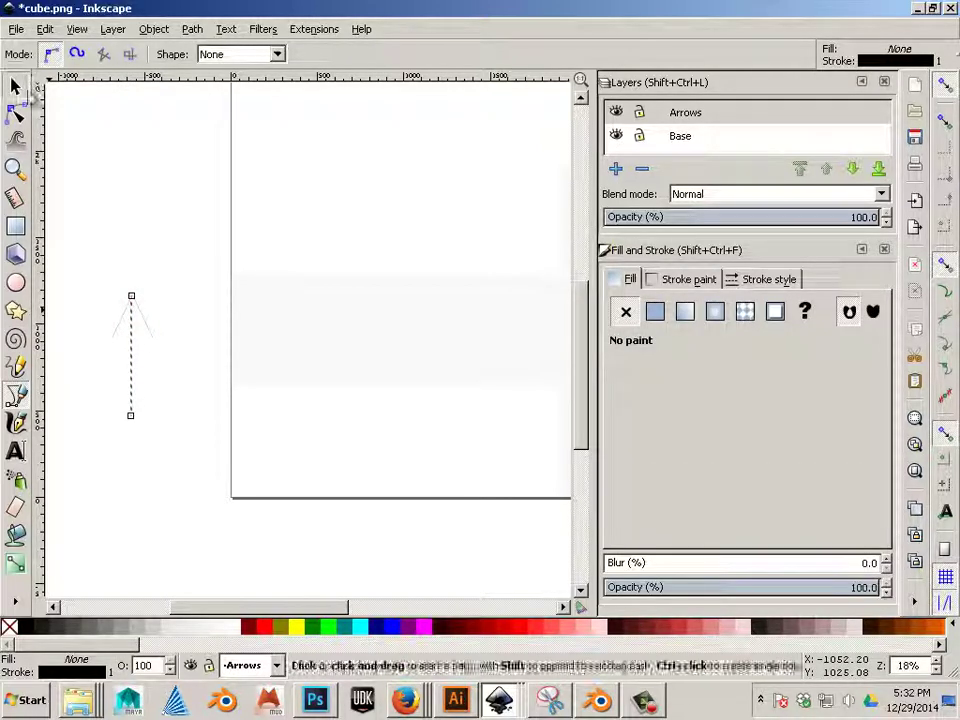
pyautogui.click(15, 85)
pyautogui.click(86, 270)
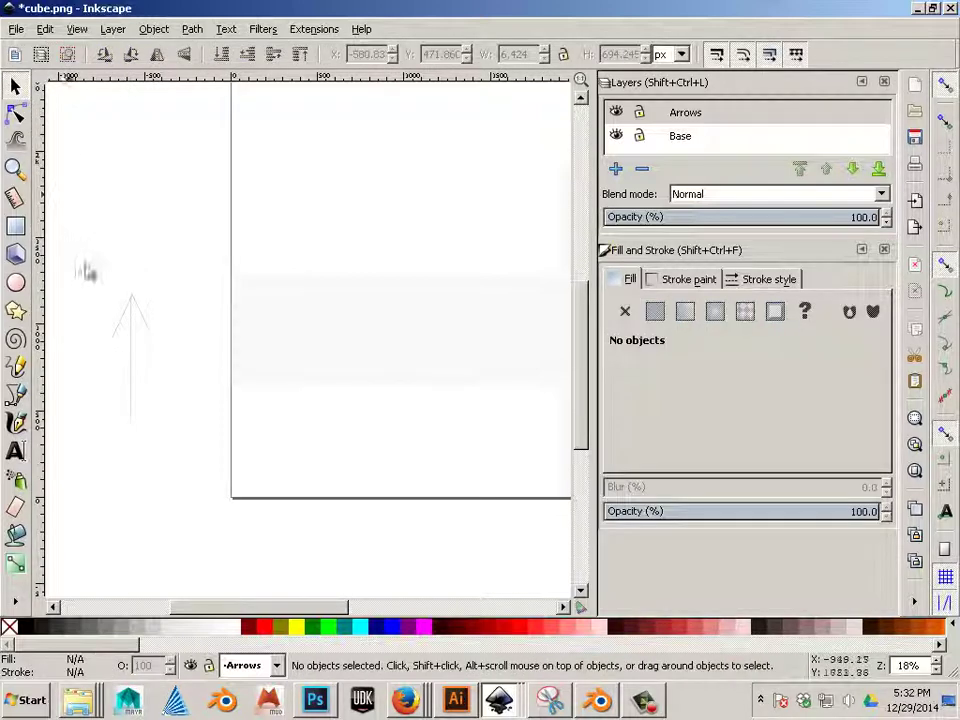
# Select both arrow paths and set their stroke width to 23.5 px.
pyautogui.moveTo(71, 242); pyautogui.dragTo(190, 458)
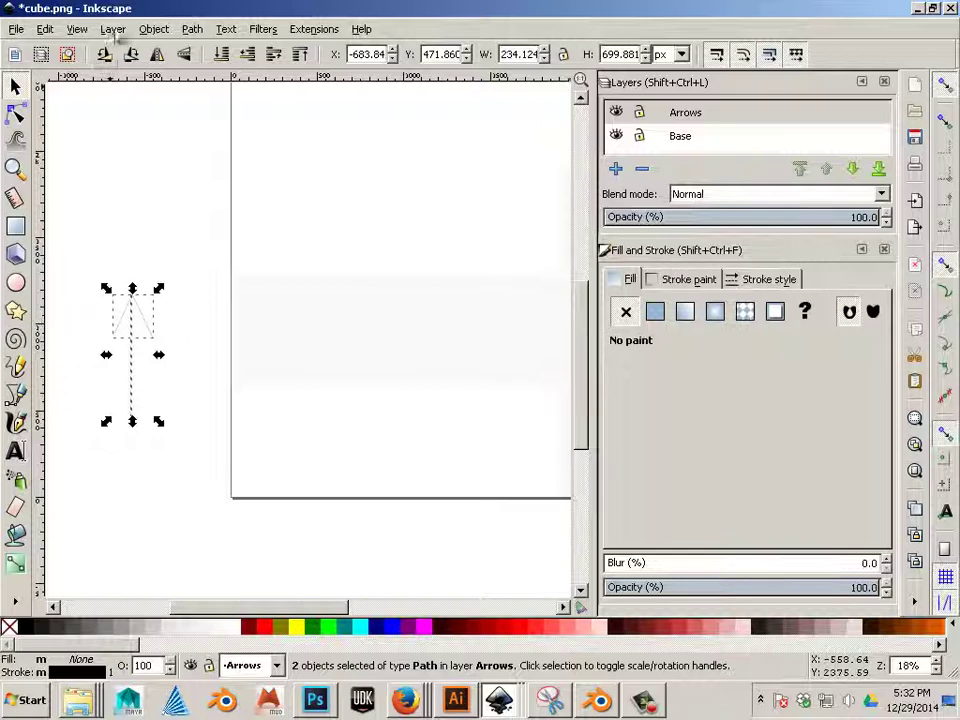
pyautogui.click(153, 29)
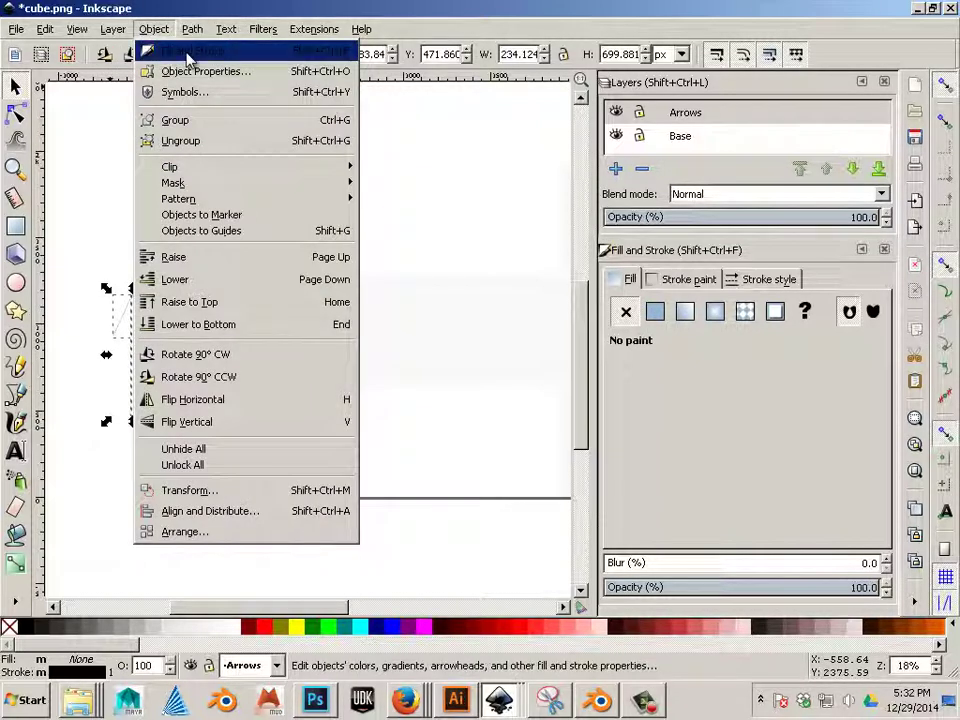
pyautogui.click(190, 52)
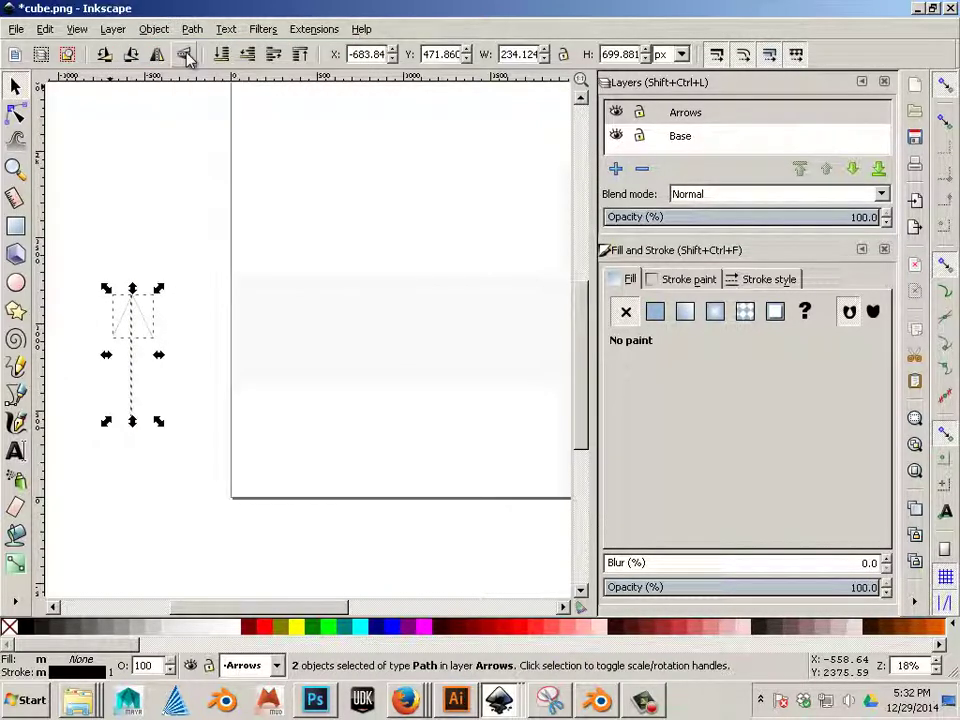
pyautogui.click(663, 284)
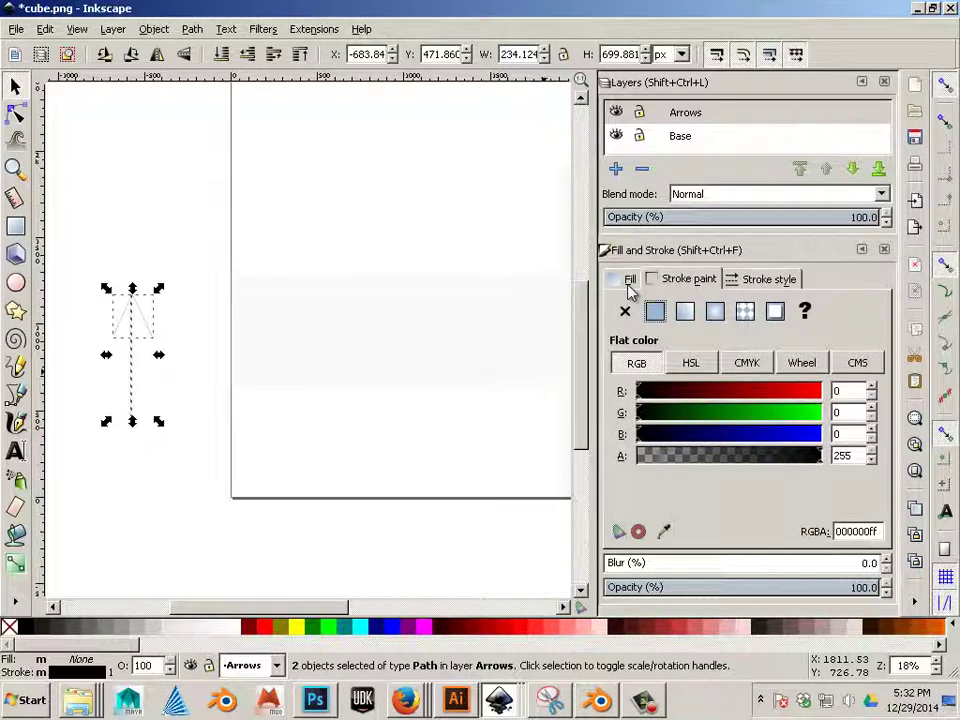
pyautogui.click(752, 280)
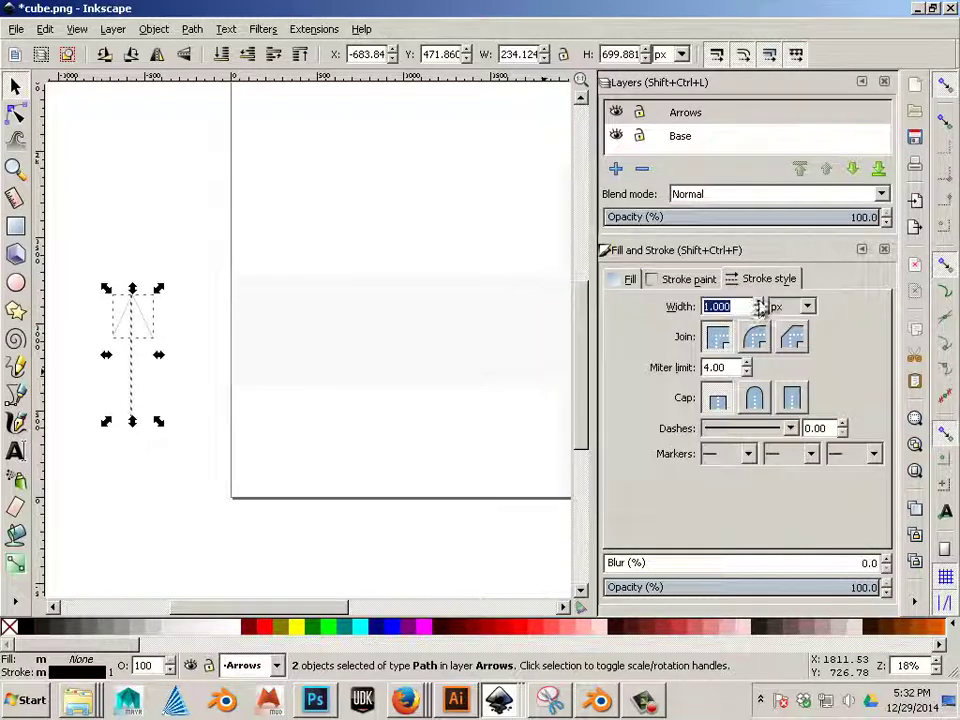
pyautogui.moveTo(759, 303); pyautogui.dragTo(761, 305)
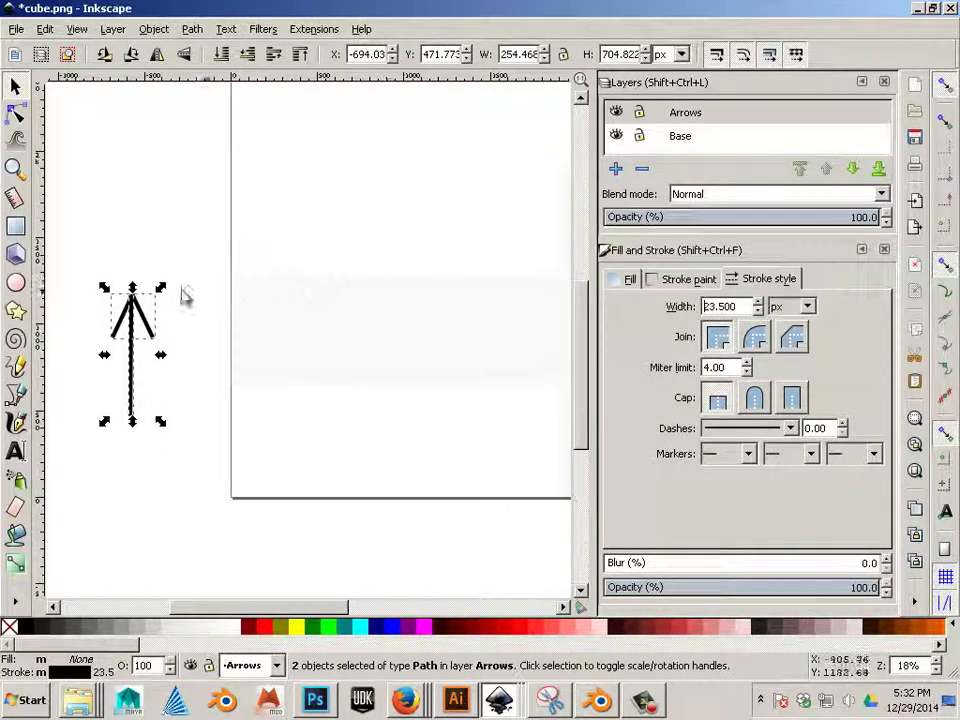
# Scale the arrow down to about 157 by 434 px and centre it in the first square of the cube template.
pyautogui.moveTo(163, 297)
pyautogui.mouseDown()
pyautogui.moveTo(153, 311)
pyautogui.moveTo(298, 328)
pyautogui.moveTo(288, 326)
pyautogui.mouseUp()
pyautogui.click(316, 360)
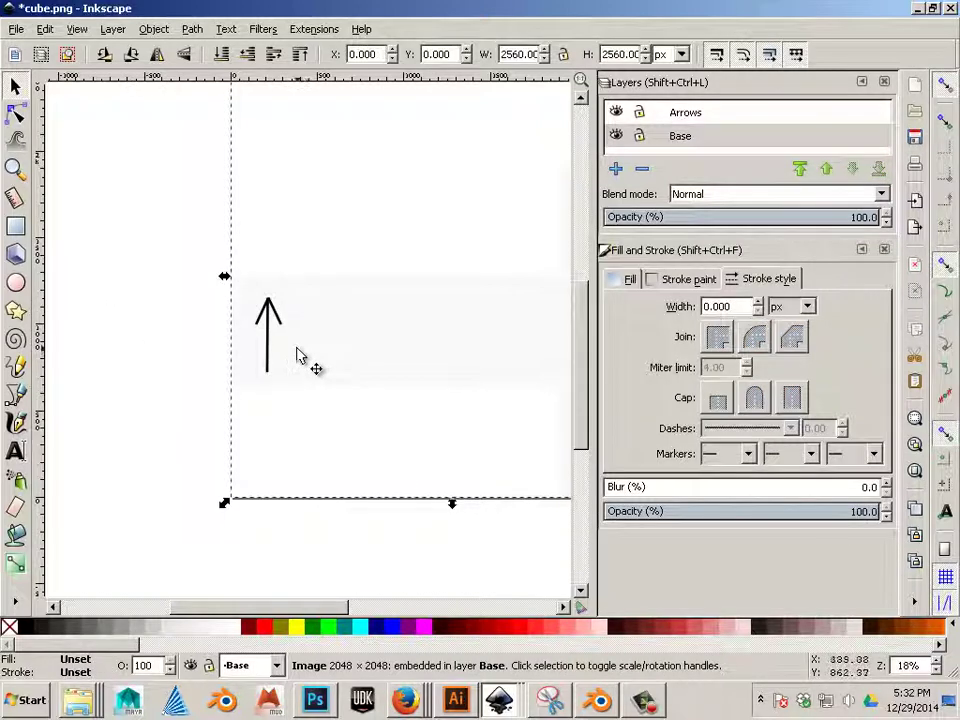
pyautogui.keyDown('ctrl'); pyautogui.scroll(1, 300, 356); pyautogui.keyUp('ctrl')
pyautogui.click(254, 335)
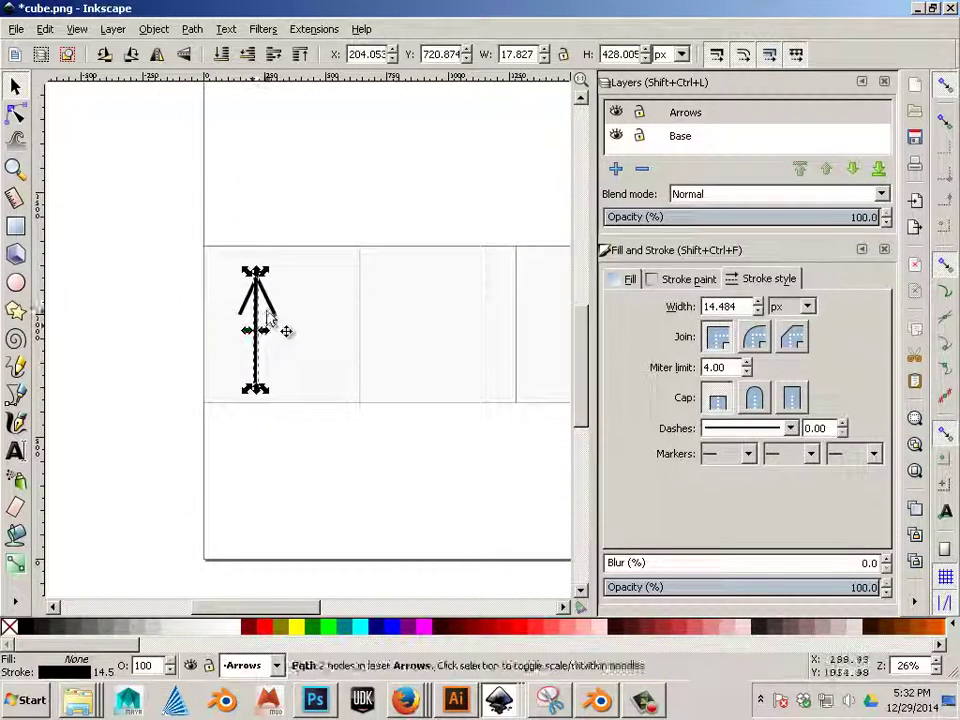
pyautogui.keyDown('shift'); pyautogui.click(278, 318); pyautogui.keyUp('shift')
pyautogui.moveTo(281, 321); pyautogui.dragTo(295, 307)
pyautogui.click(297, 310)
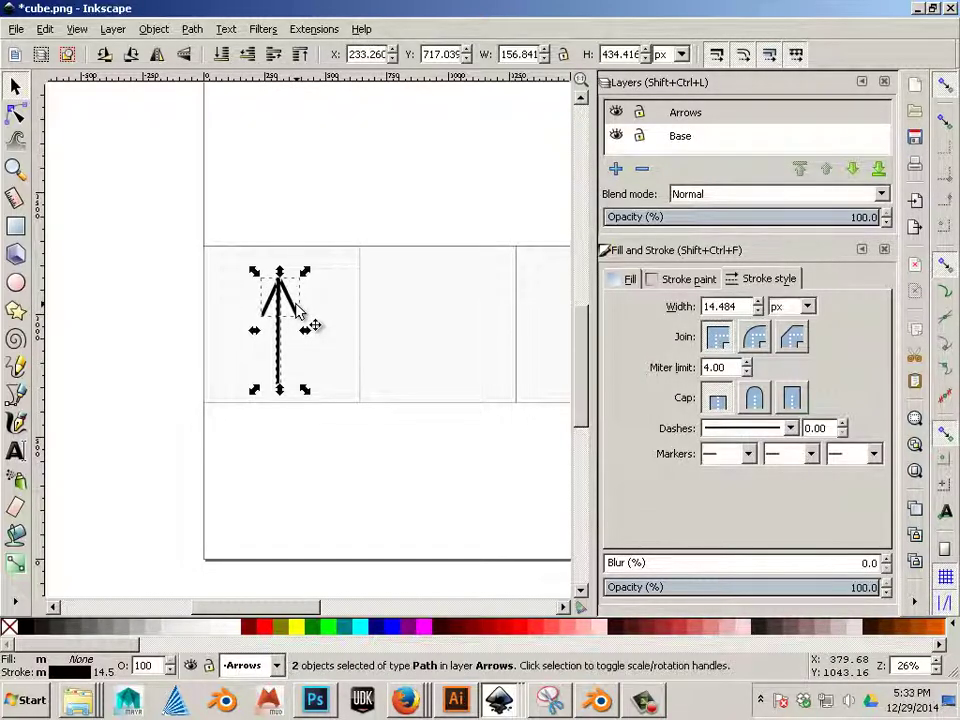
# Place a duplicate of the arrow in the second square and set its stroke colour to green, 00ff00ff.
pyautogui.moveTo(297, 310); pyautogui.dragTo(459, 309)
pyautogui.click(684, 279)
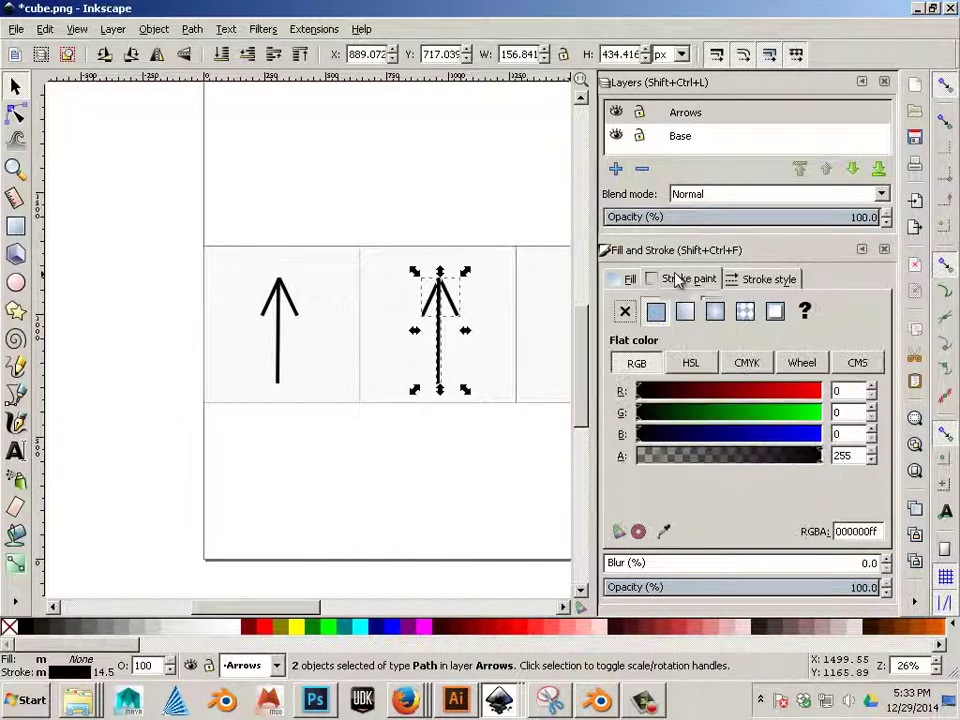
pyautogui.moveTo(771, 420); pyautogui.dragTo(855, 422)
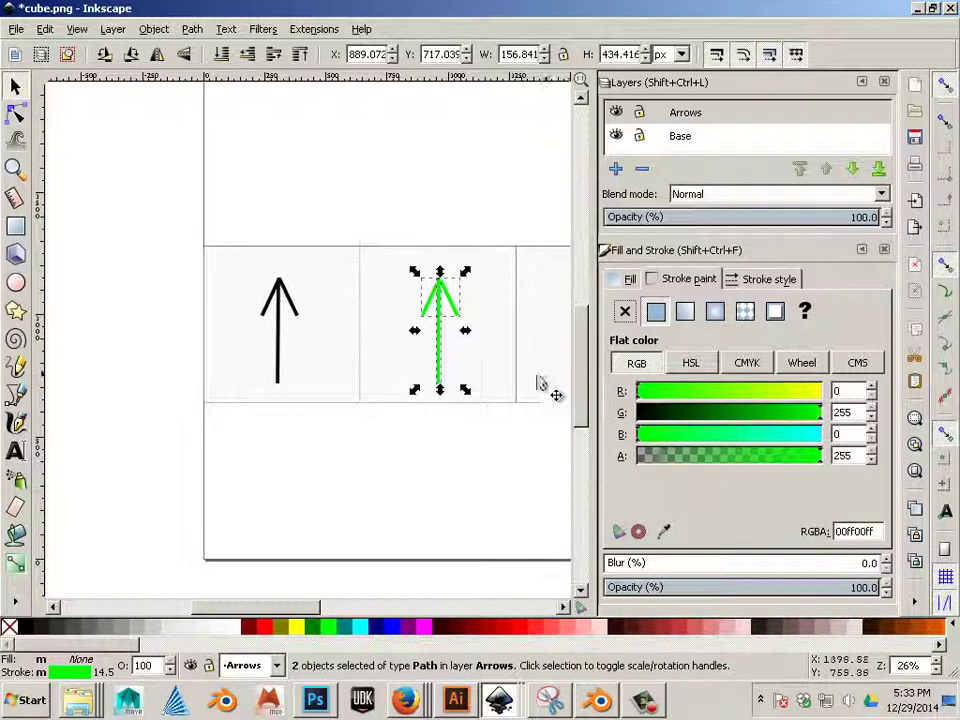
# Duplicate the green arrow and place the copy in the third square of the template.
pyautogui.moveTo(275, 610); pyautogui.dragTo(333, 610)
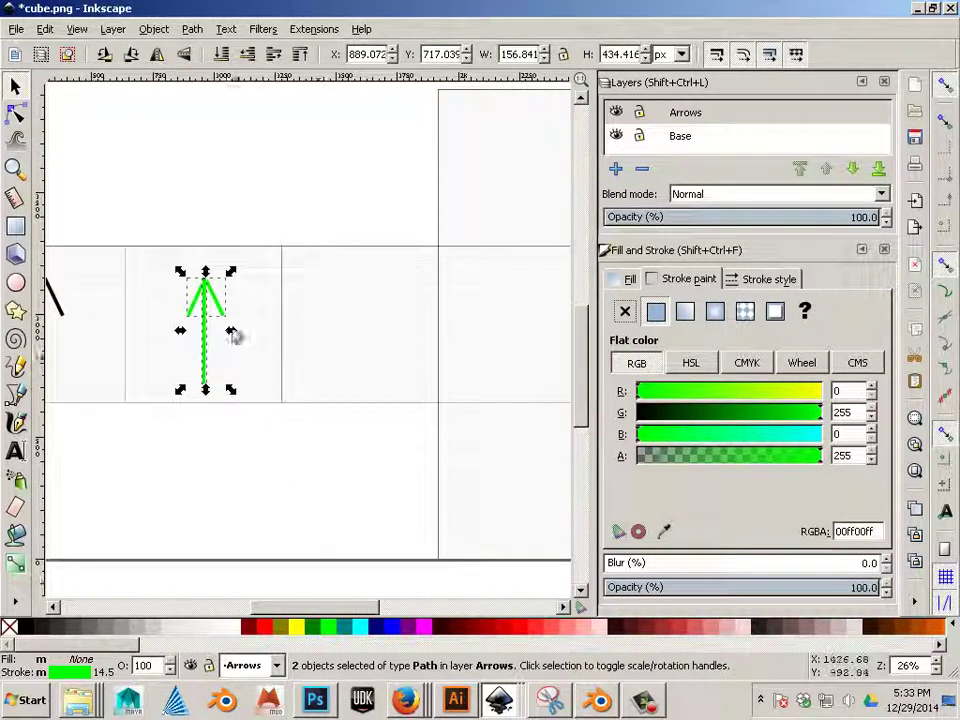
pyautogui.hotkey('ctrl', 'd')
pyautogui.moveTo(226, 302); pyautogui.dragTo(411, 310)
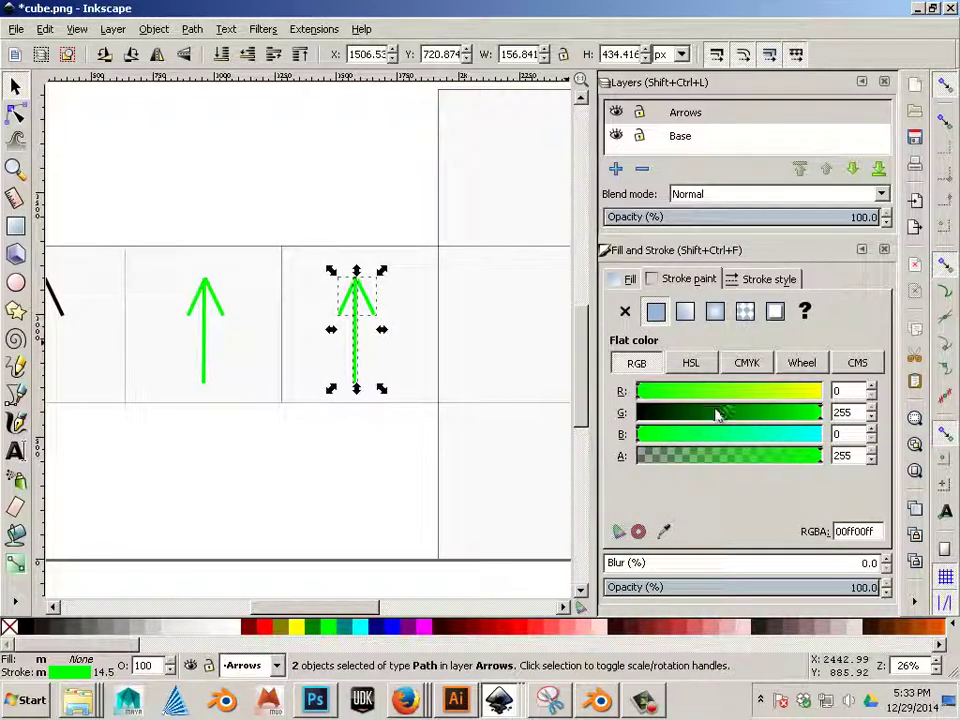
# Set the third square's arrow stroke to yellow, ffff00ff, and place a duplicate recoloured red, ff0000ff, in the fourth square.
pyautogui.moveTo(717, 415); pyautogui.dragTo(840, 420)
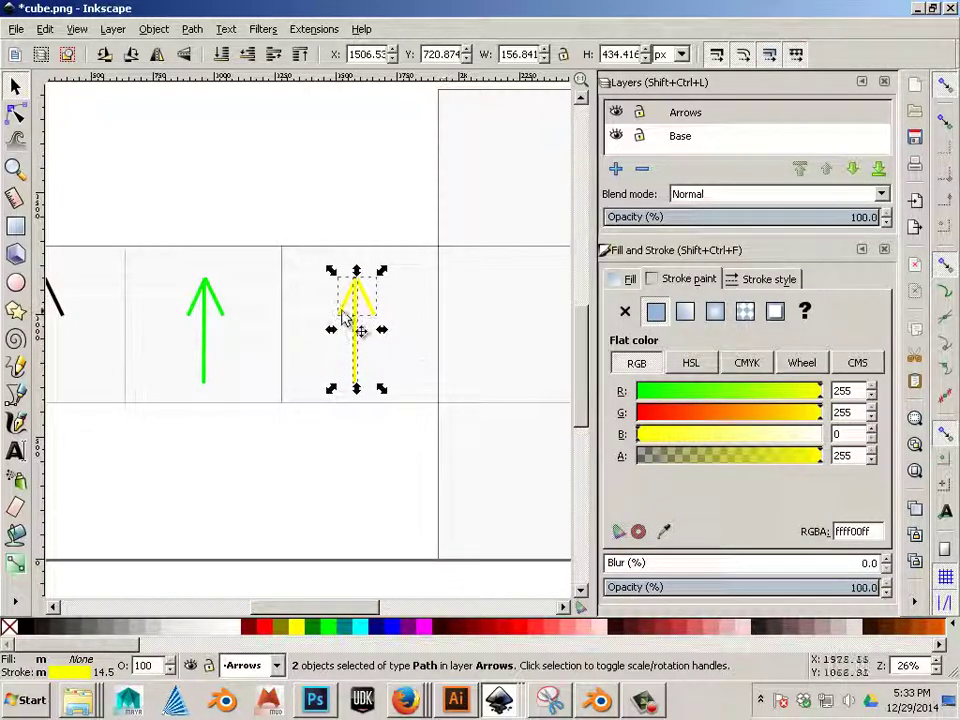
pyautogui.keyDown('ctrl'); pyautogui.moveTo(358, 310); pyautogui.dragTo(524, 310); pyautogui.keyUp('ctrl')
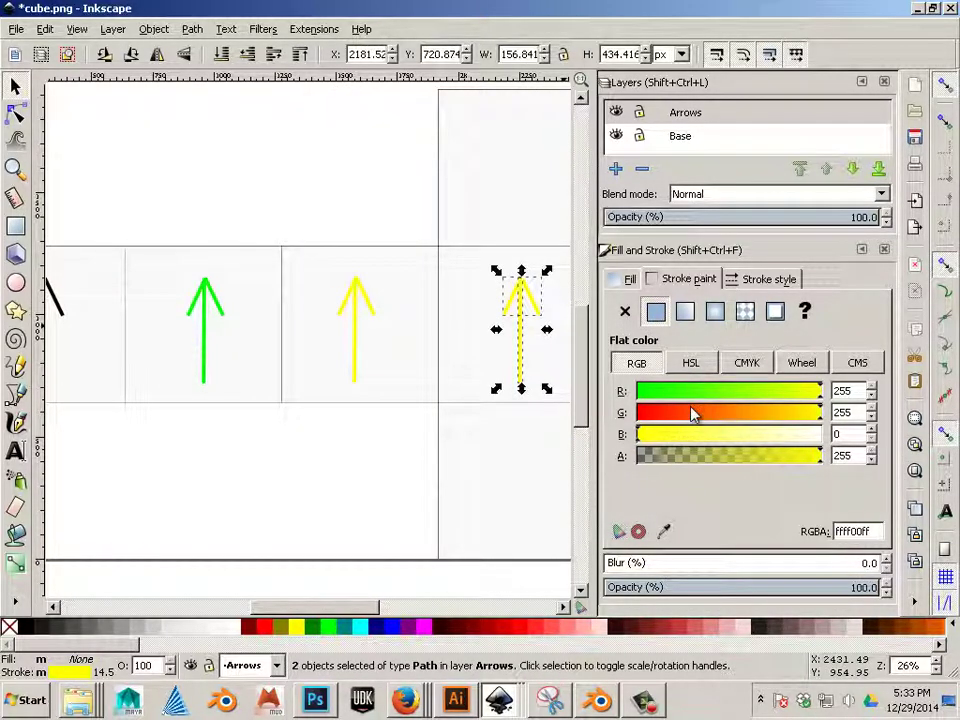
pyautogui.moveTo(690, 432); pyautogui.dragTo(621, 435)
pyautogui.moveTo(678, 411); pyautogui.dragTo(619, 412)
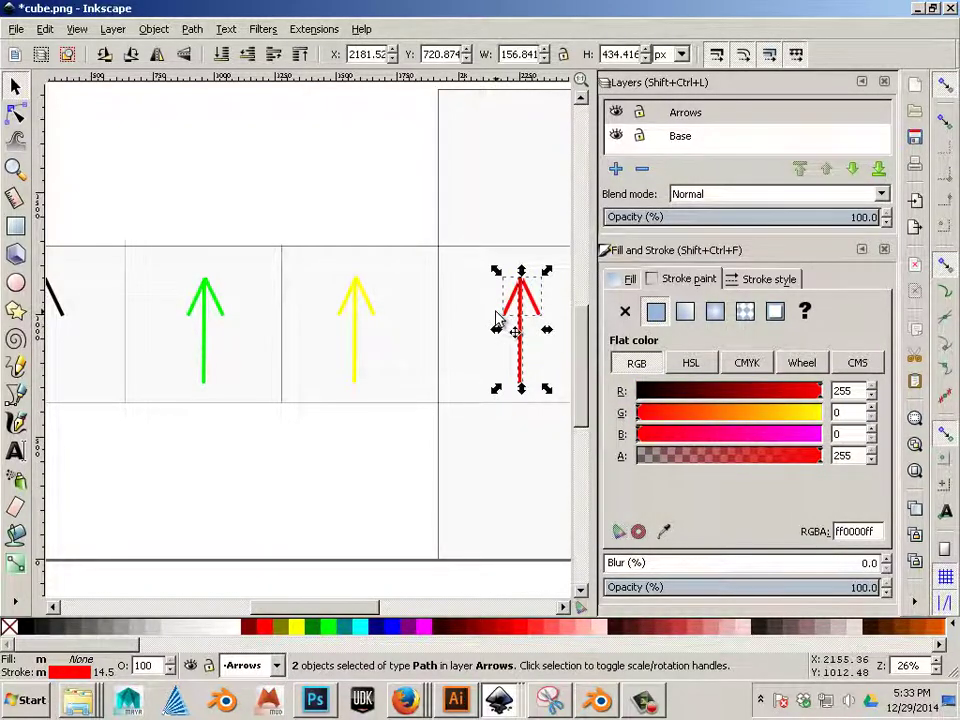
# Place a duplicate of the red arrow in the square above it and set its stroke colour to magenta, ff00ffff.
pyautogui.hotkey('ctrl', 'd')
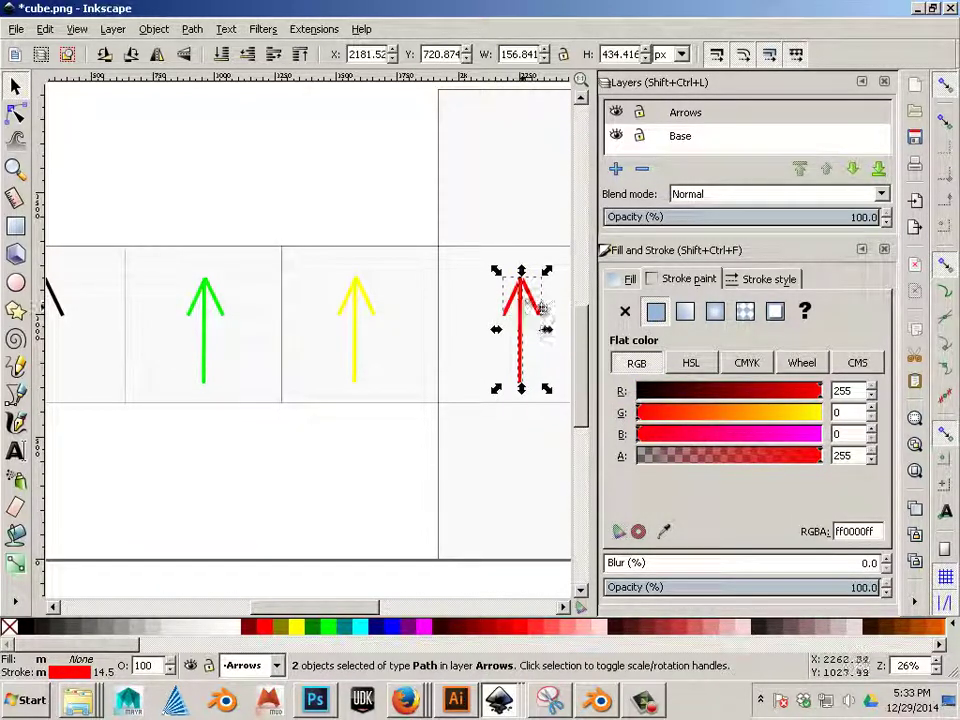
pyautogui.moveTo(535, 316); pyautogui.dragTo(536, 163)
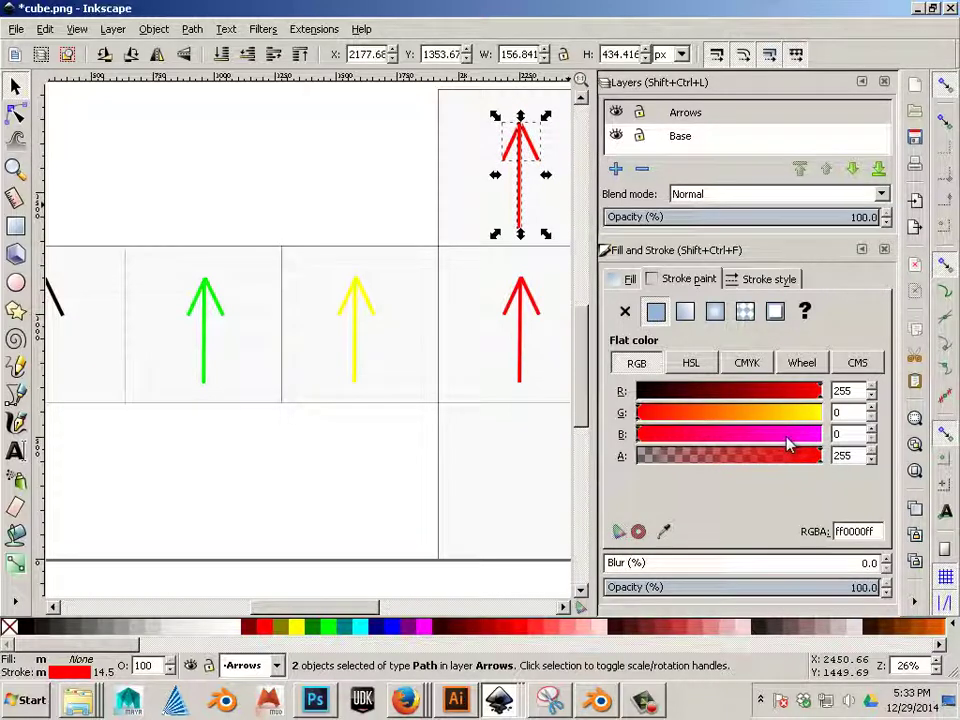
pyautogui.moveTo(788, 436); pyautogui.dragTo(822, 434)
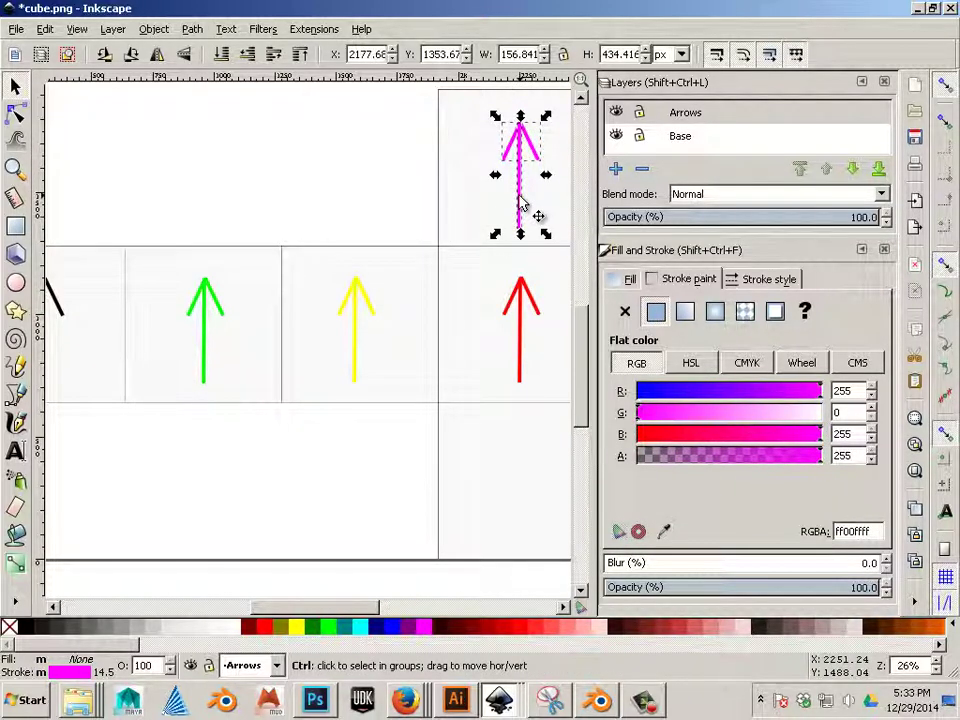
# Place a duplicate of the magenta arrow in the square below the red one, set its stroke to blue, 0000ffff, and deselect it.
pyautogui.hotkey('ctrl', 'd')
pyautogui.moveTo(538, 216); pyautogui.dragTo(536, 522)
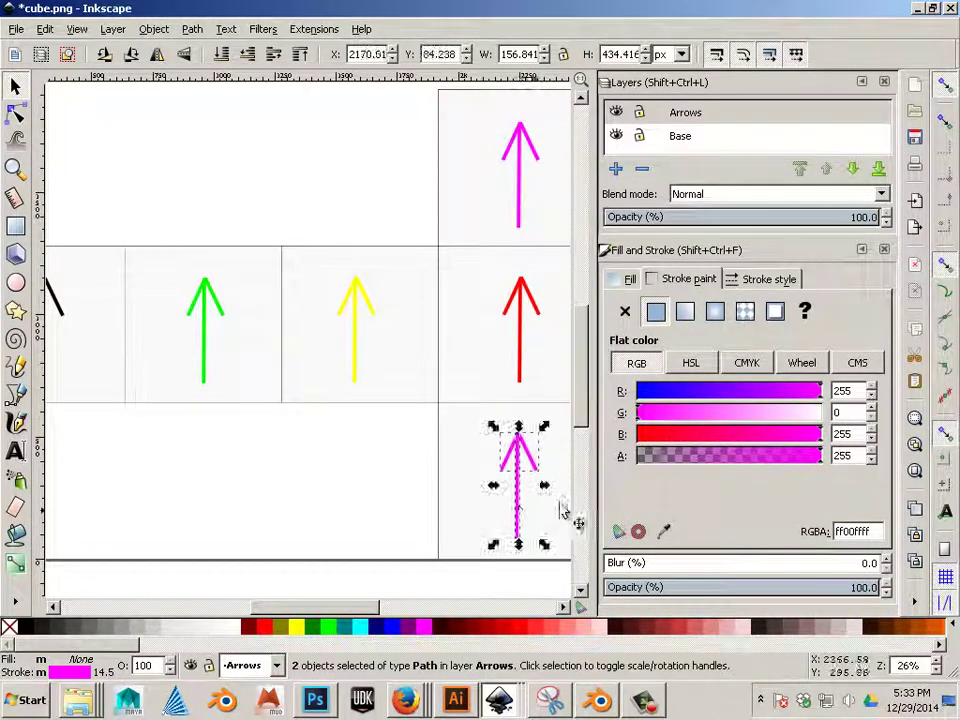
pyautogui.moveTo(718, 391); pyautogui.dragTo(636, 391)
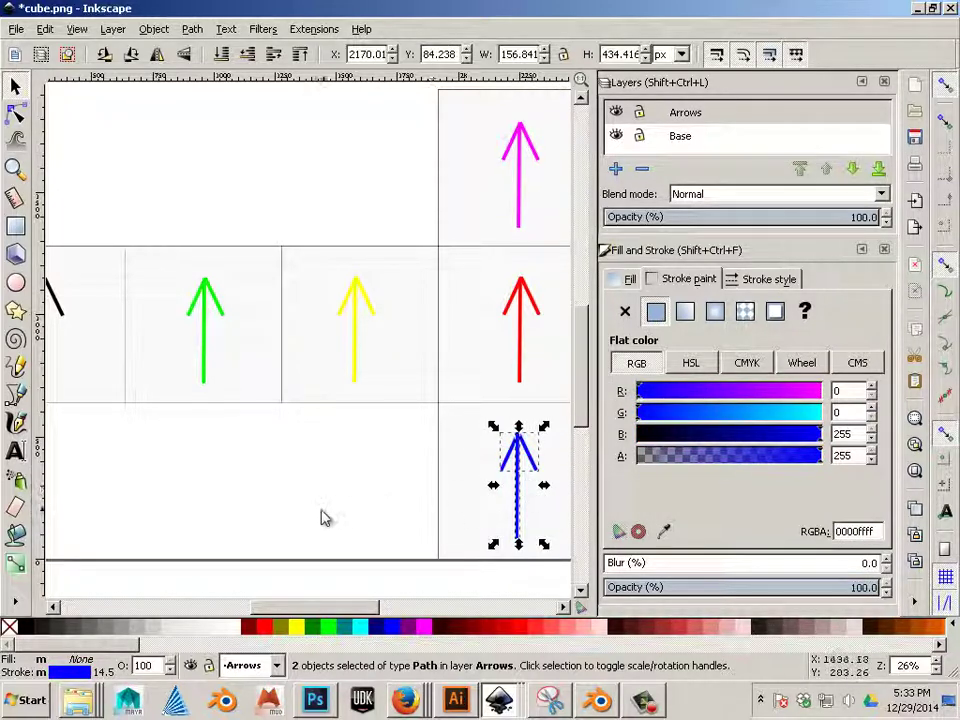
pyautogui.click(332, 478)
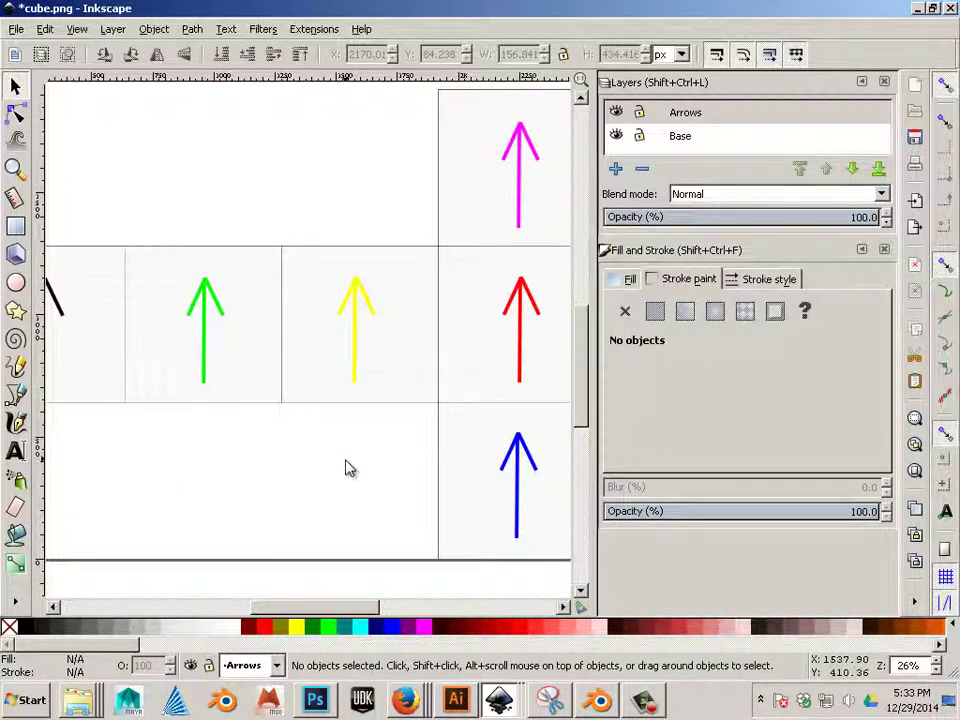
pyautogui.keyDown('ctrl'); pyautogui.scroll(-2, 347, 466); pyautogui.keyUp('ctrl')
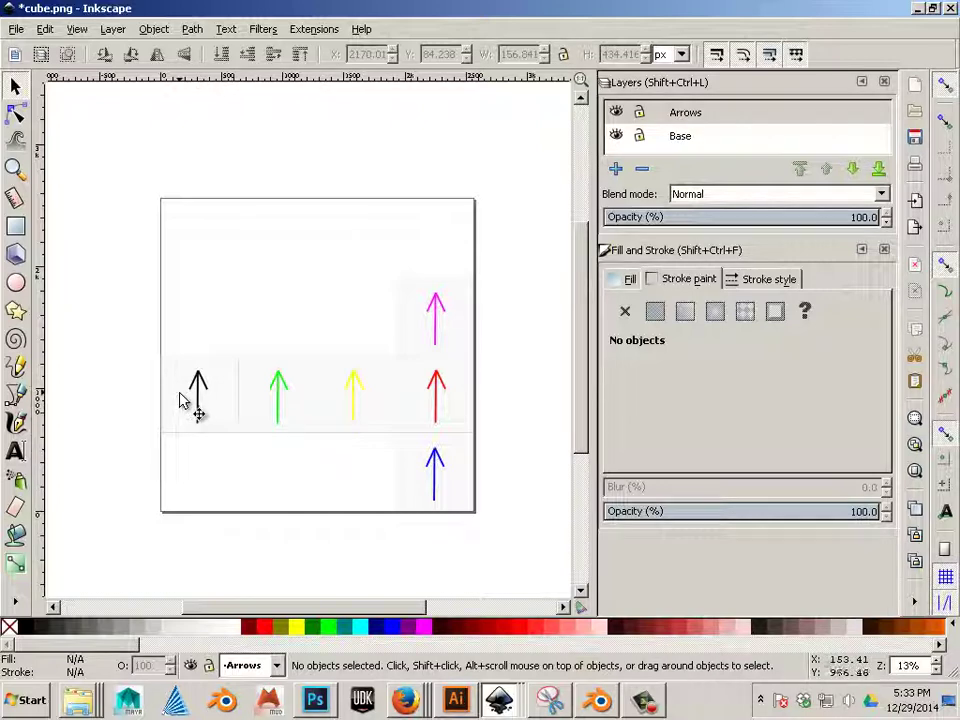
# Save the drawing to the Desktop as a Cairo PNG, overwriting the existing cube.png.
pyautogui.click(16, 29)
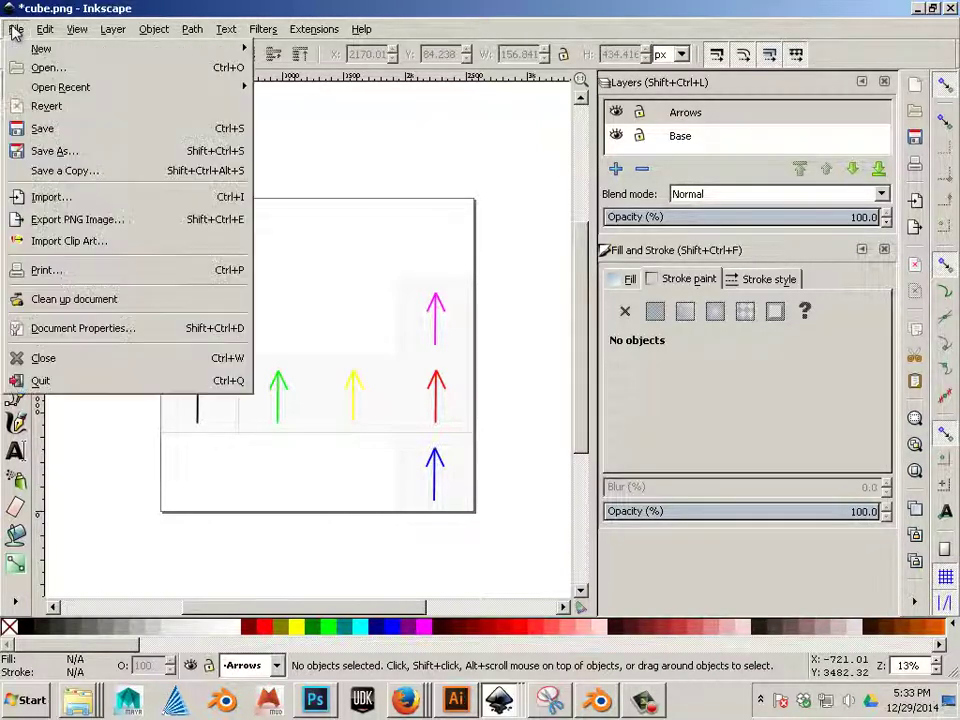
pyautogui.click(59, 160)
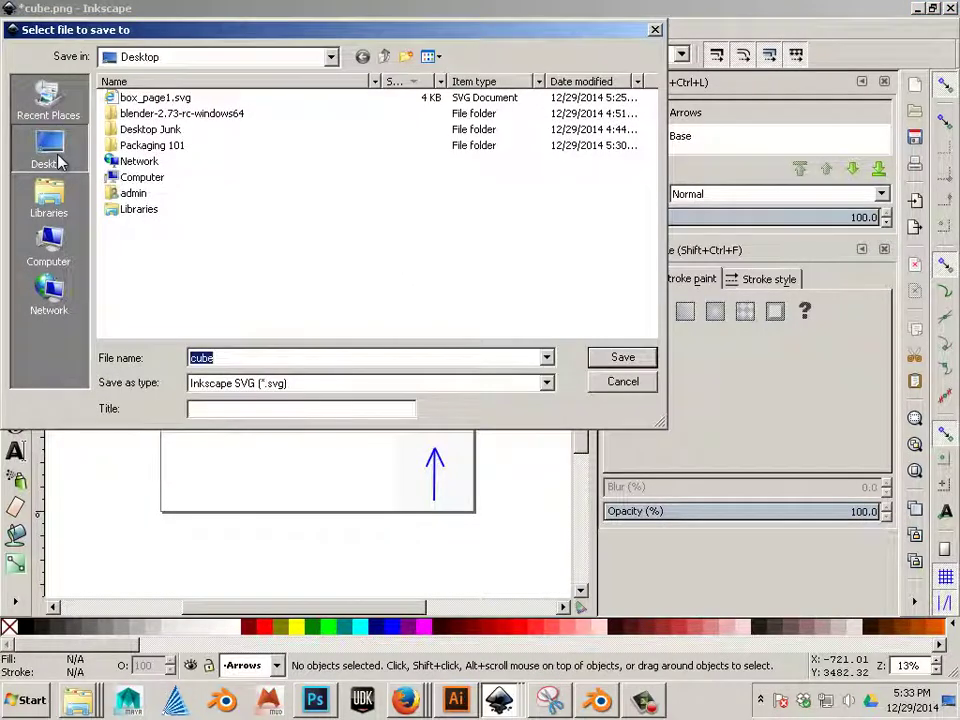
pyautogui.click(231, 385)
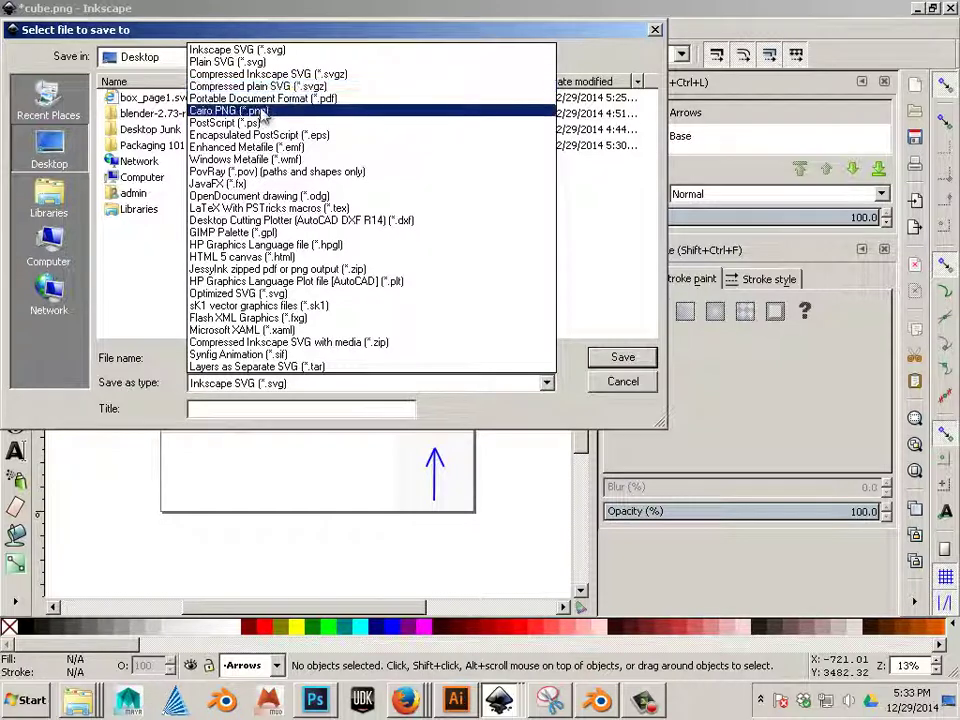
pyautogui.click(225, 110)
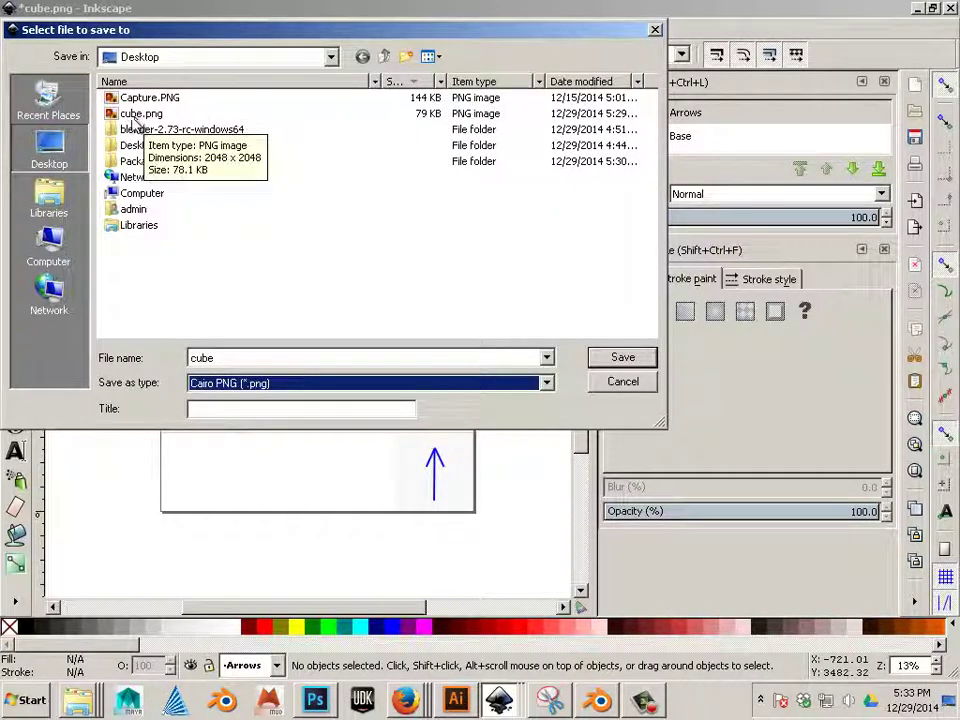
pyautogui.click(135, 114)
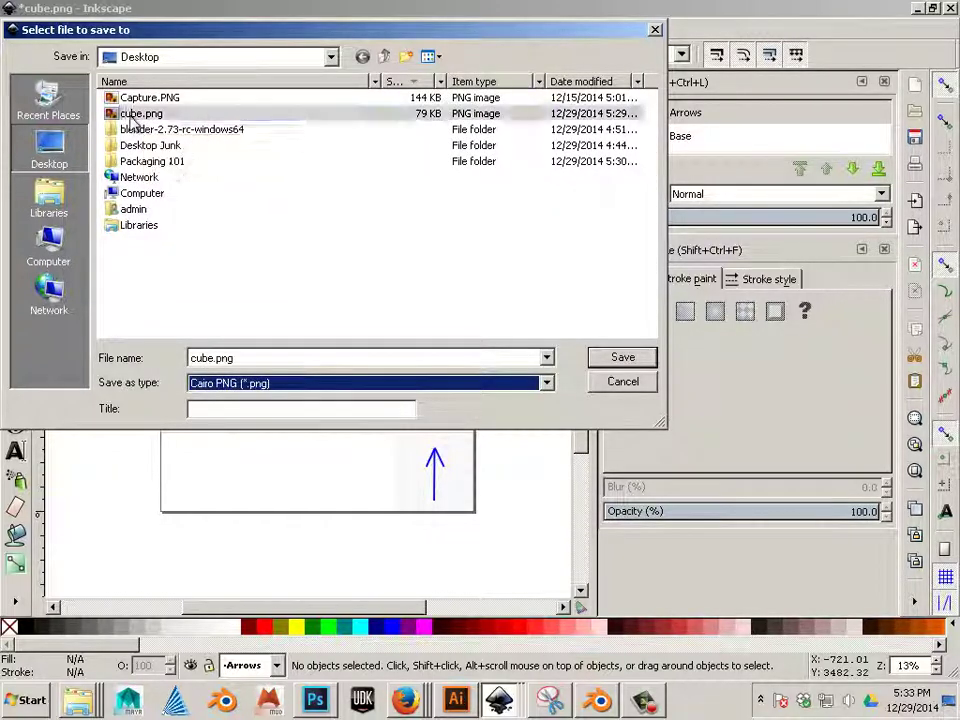
pyautogui.click(615, 358)
pyautogui.click(591, 414)
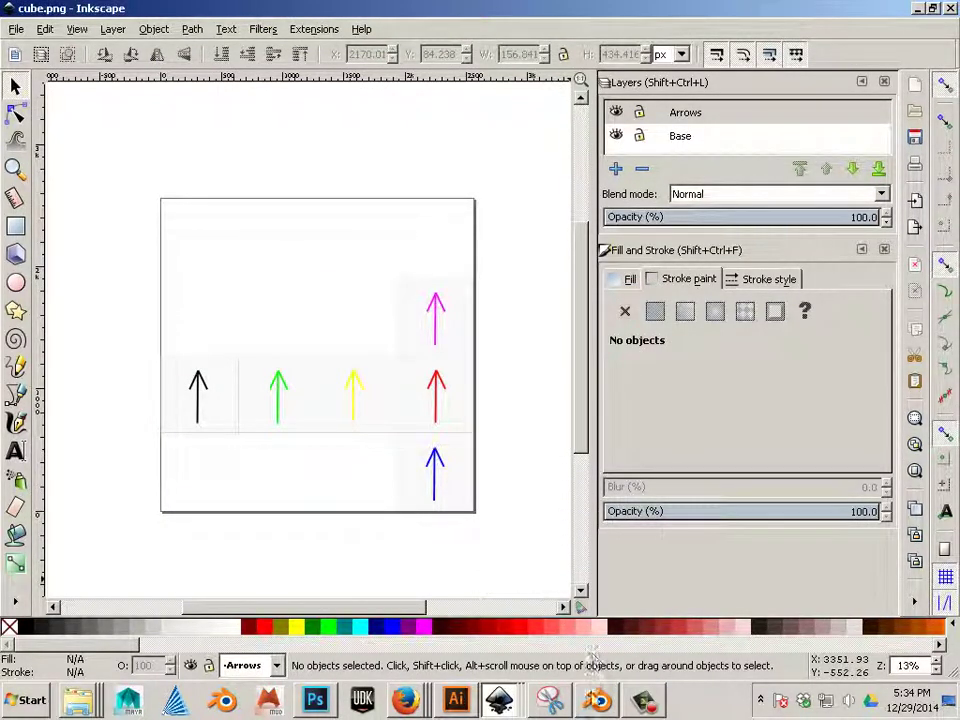
# Switch to Blender and select all linked geometry of the cube to show its UV layout.
pyautogui.click(598, 700)
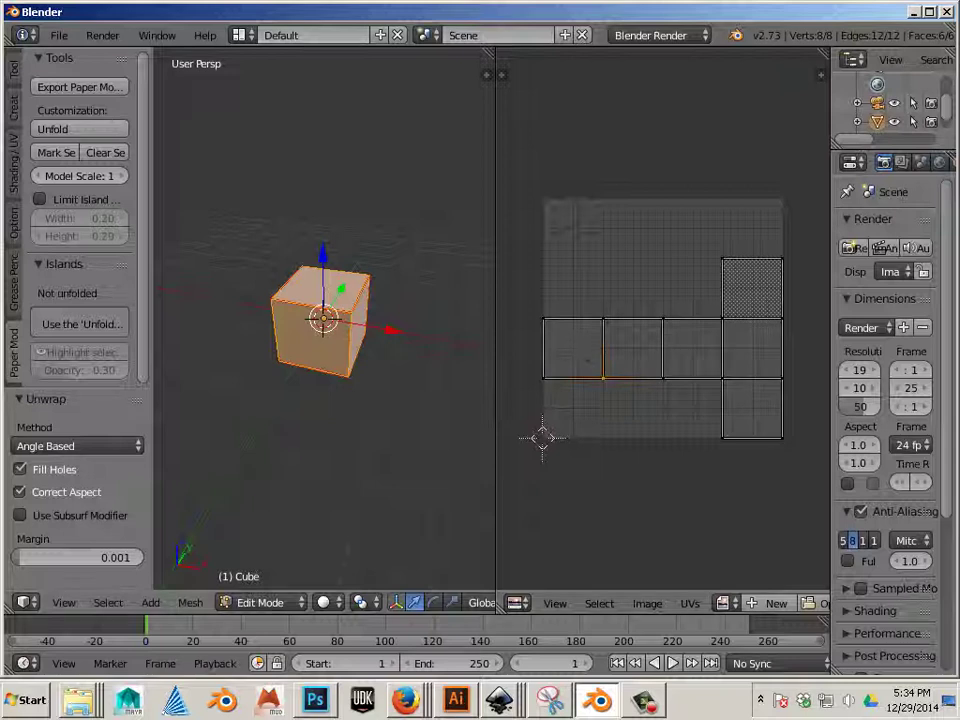
pyautogui.click(311, 370)
pyautogui.rightClick(343, 335)
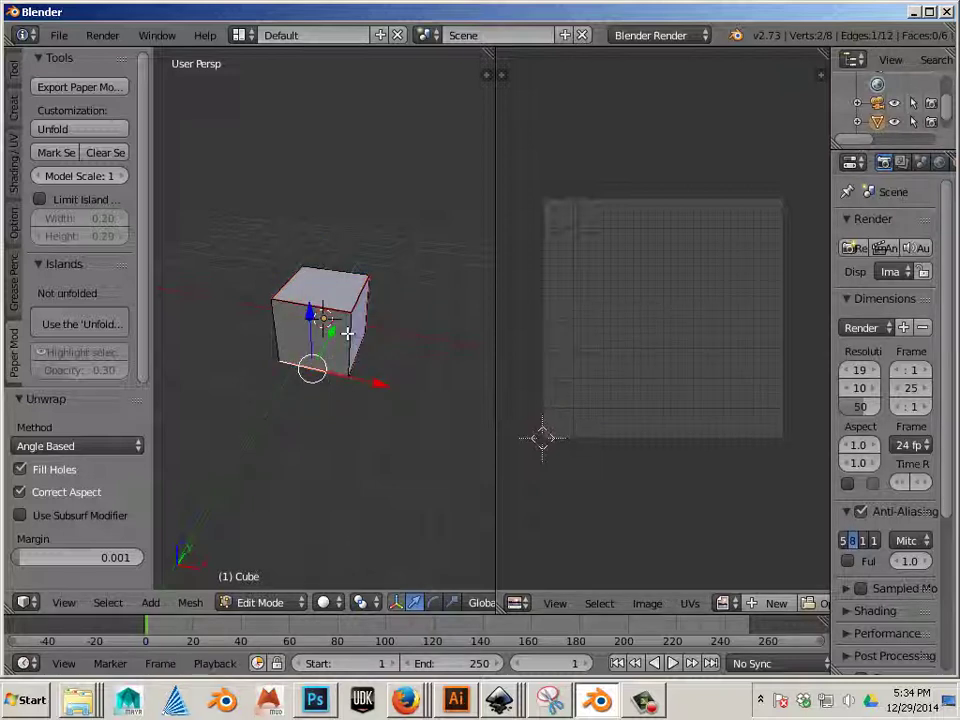
pyautogui.hotkey('ctrl', 'l')
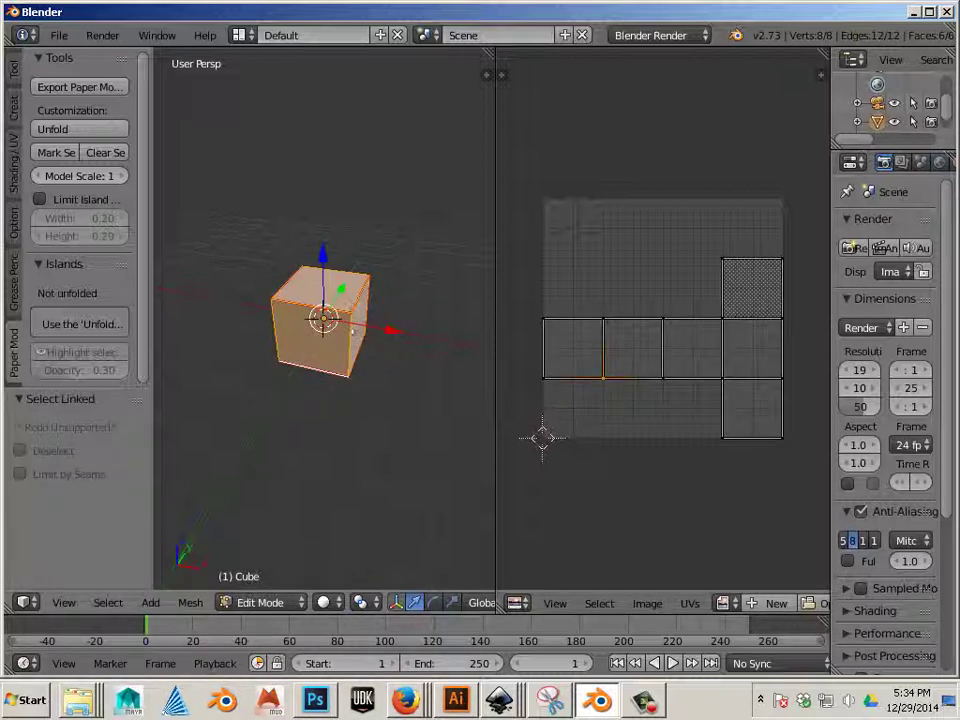
# Open cube.png from the Desktop in the UV/Image Editor and fit the whole image in view.
pyautogui.click(646, 603)
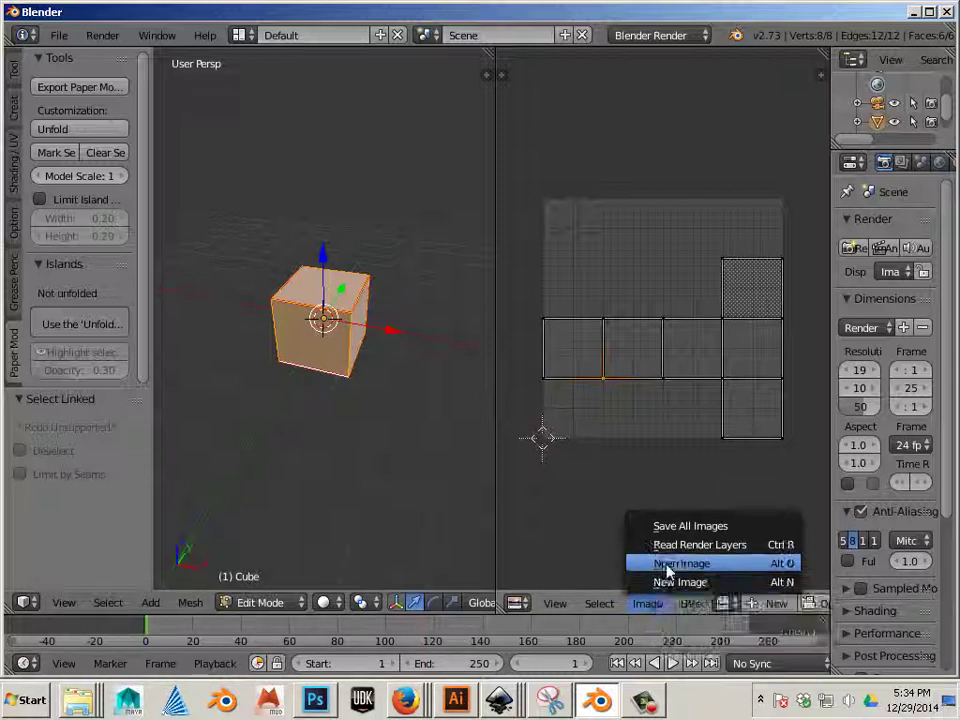
pyautogui.click(662, 564)
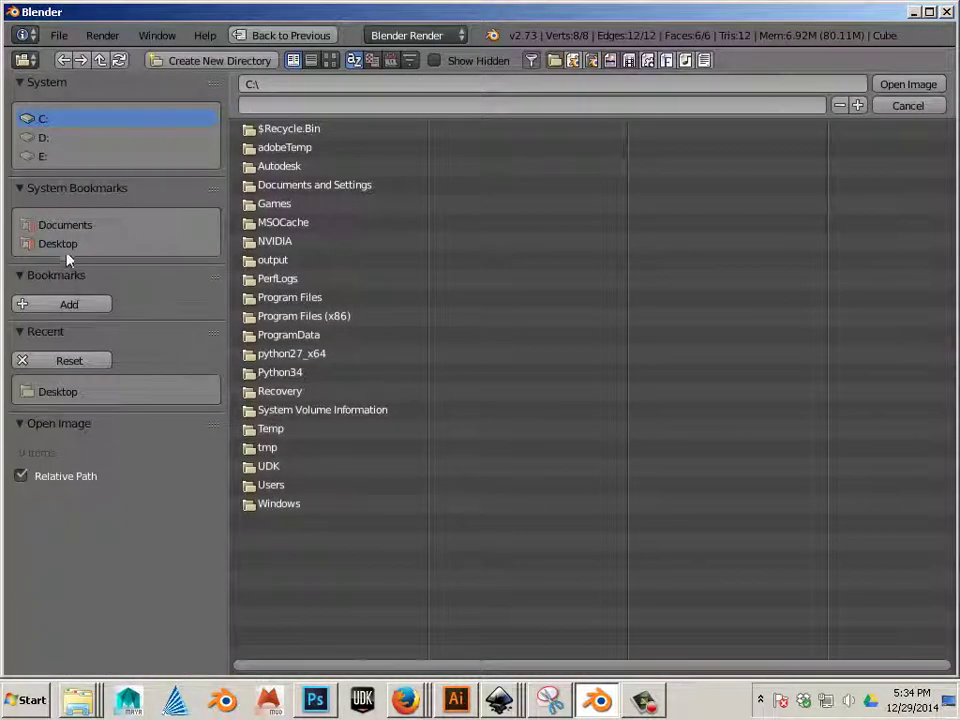
pyautogui.click(57, 391)
pyautogui.click(279, 222)
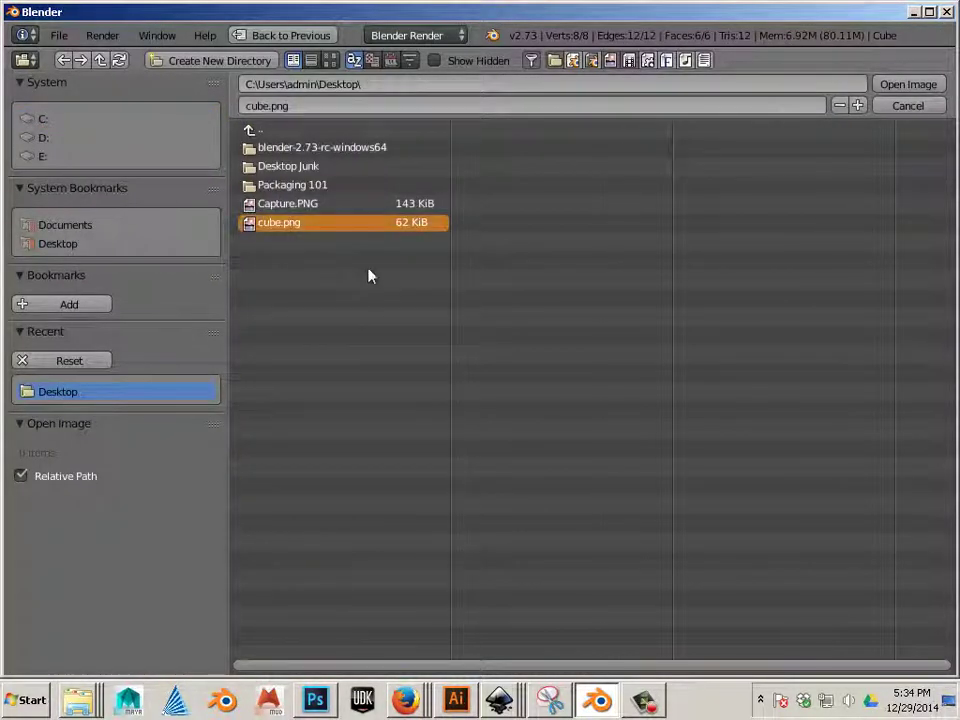
pyautogui.click(908, 84)
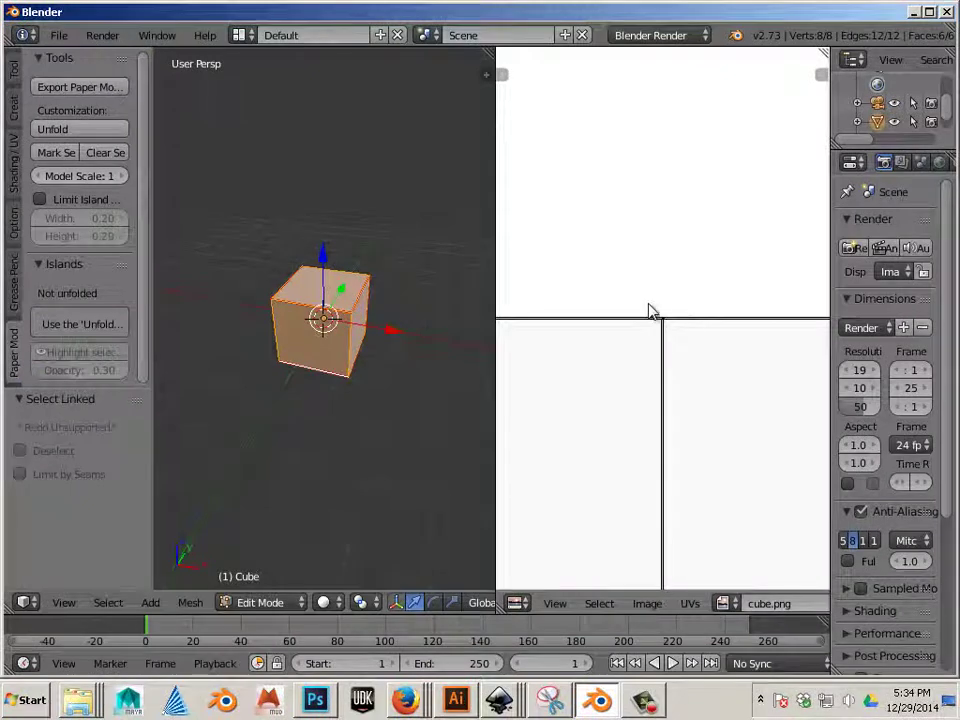
pyautogui.scroll(-7, 648, 320)
pyautogui.scroll(2, 648, 346)
pyautogui.scroll(-2, 648, 346)
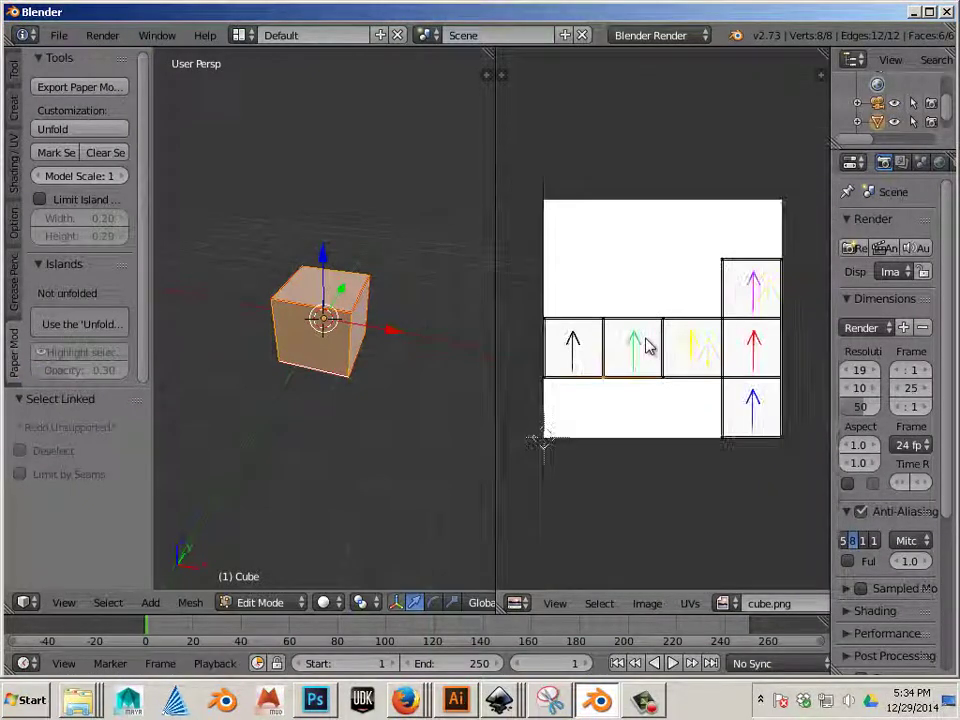
# Enable Textured Solid in the 3D view's shading settings to display the arrow image on the cube.
pyautogui.rightClick(310, 339)
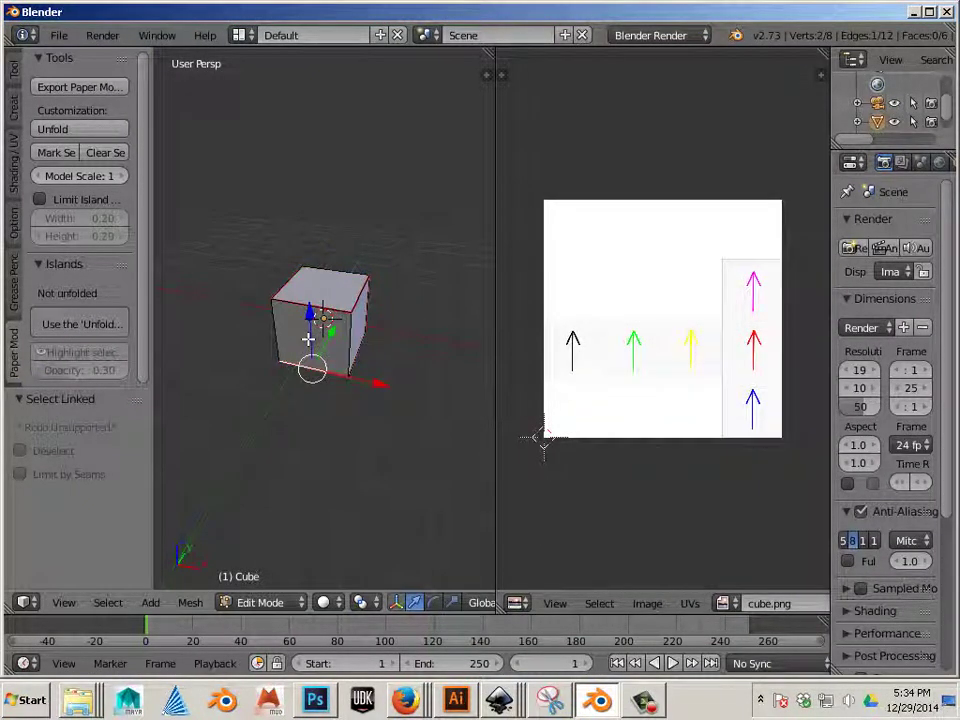
pyautogui.press('n')
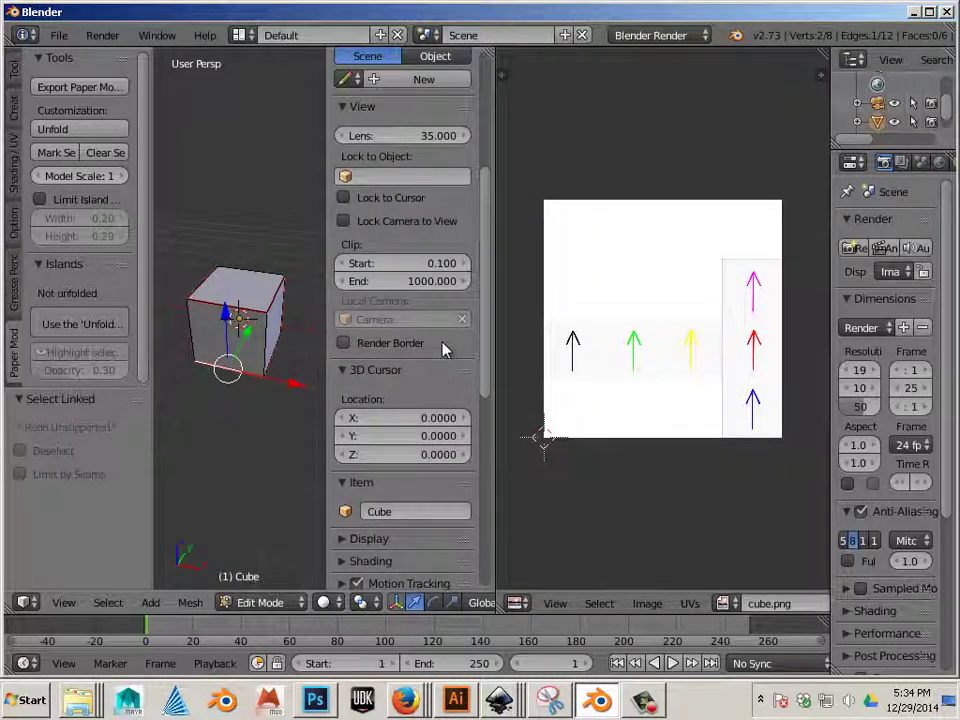
pyautogui.scroll(-5, 445, 348)
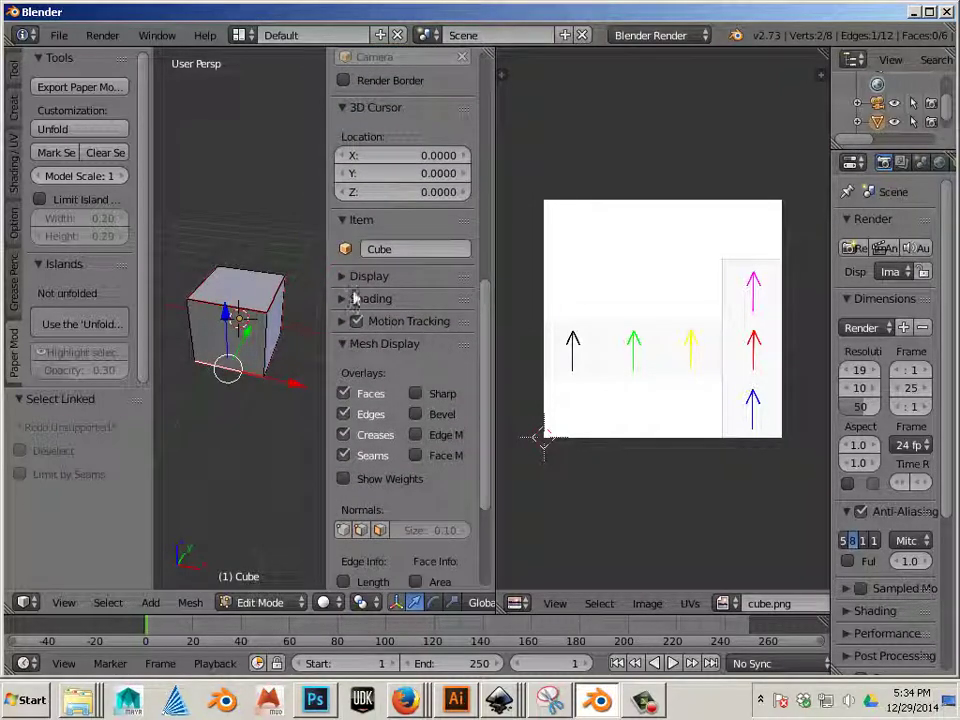
pyautogui.click(341, 278)
pyautogui.scroll(-2, 341, 285)
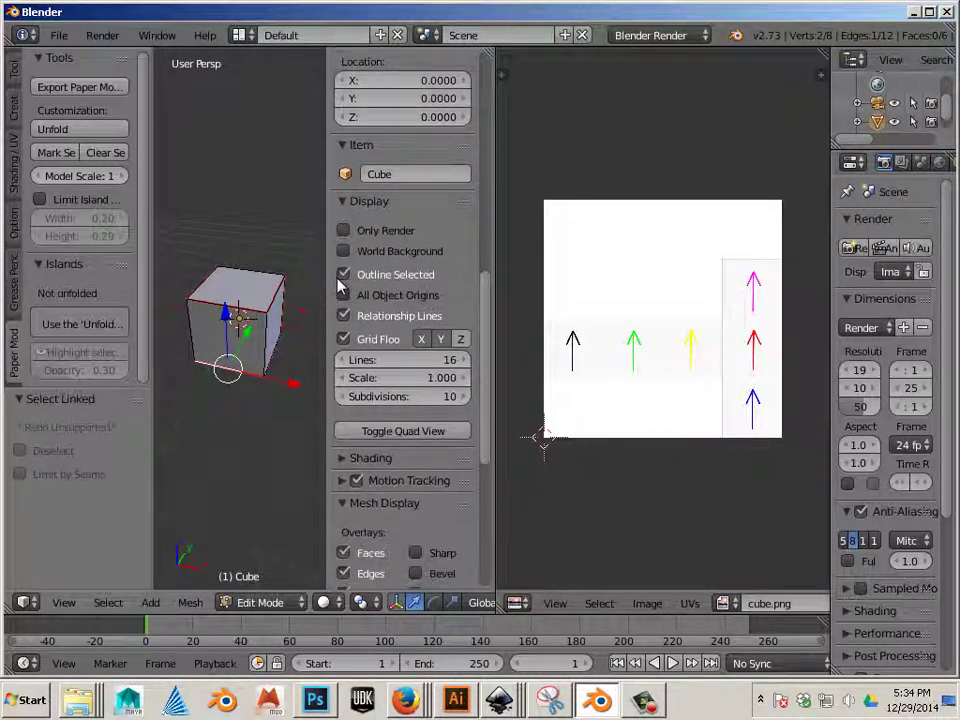
pyautogui.click(343, 460)
pyautogui.scroll(-2, 345, 437)
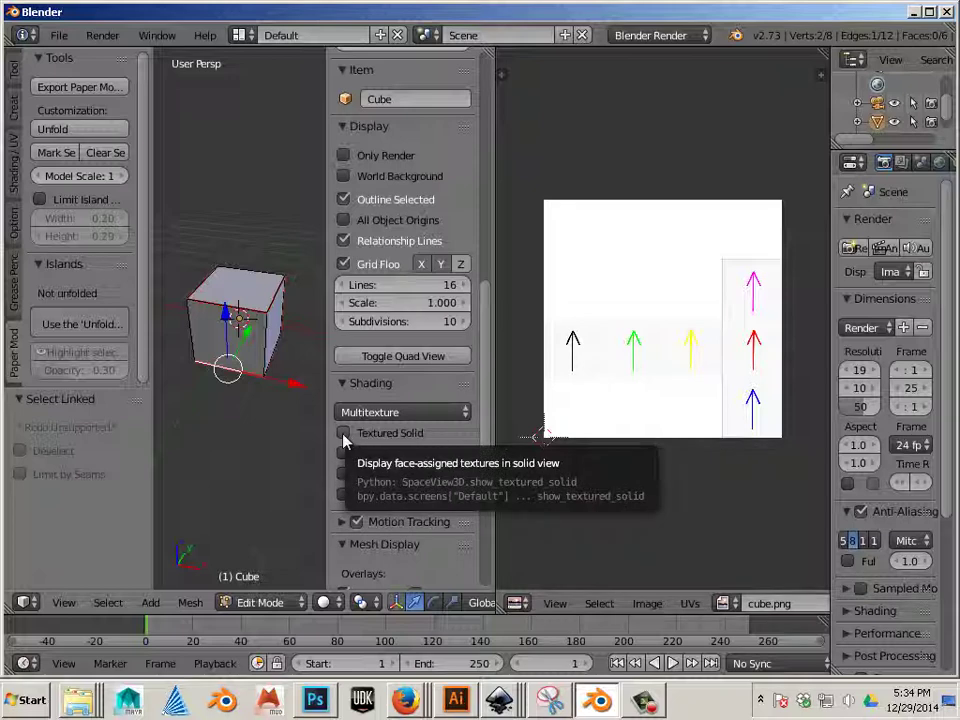
pyautogui.click(344, 436)
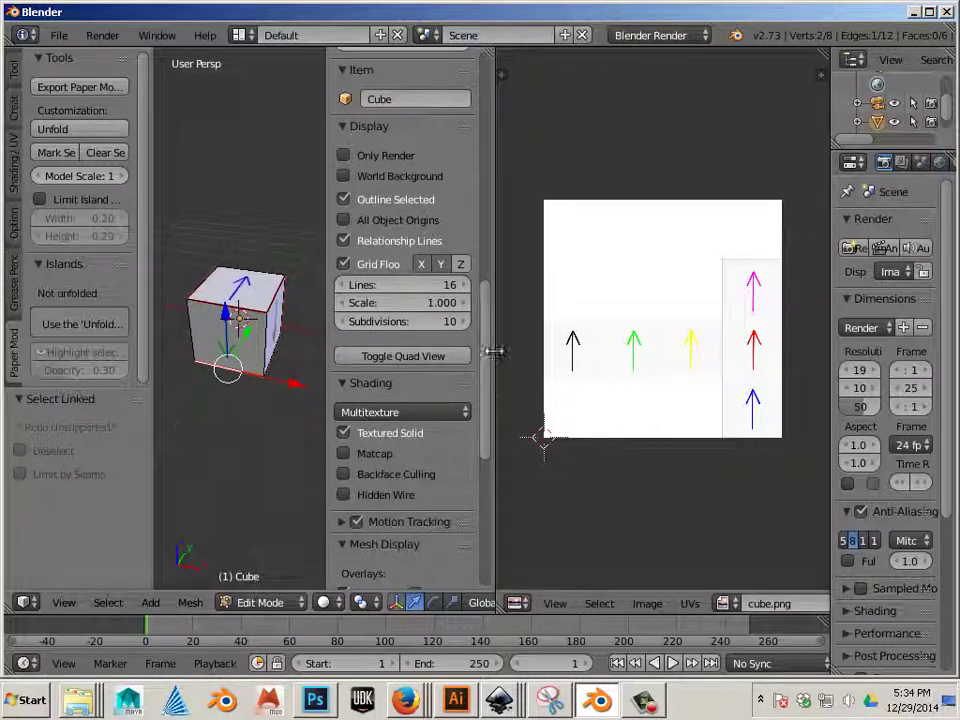
# Examine the colour and direction of the arrows on the cube's faces from several angles, resizing the 3D view as needed.
pyautogui.moveTo(493, 349); pyautogui.dragTo(681, 370)
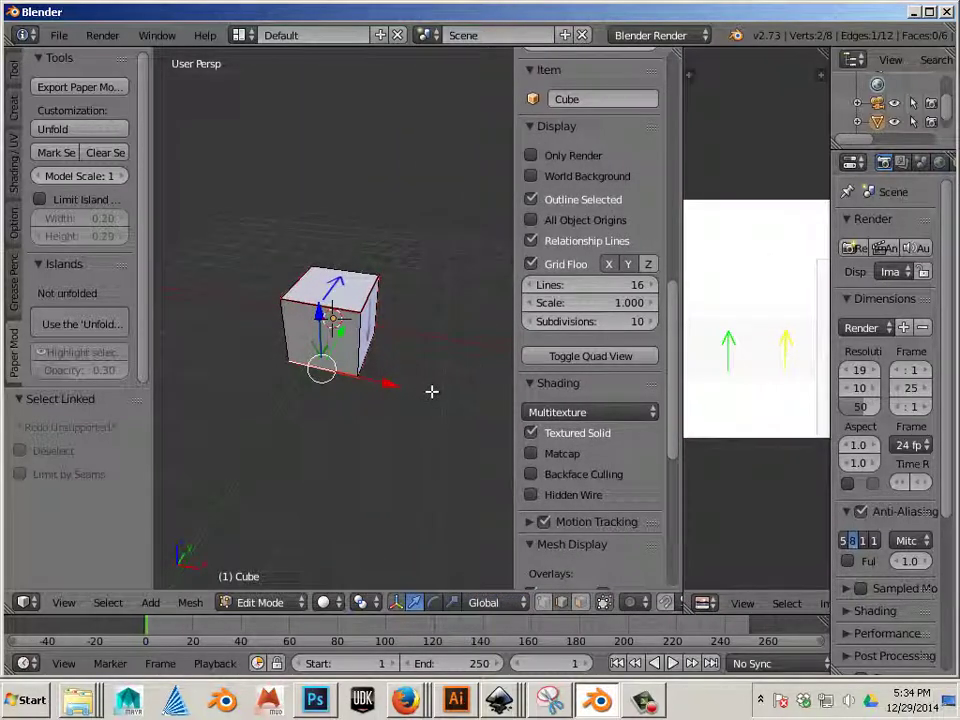
pyautogui.moveTo(431, 391); pyautogui.dragTo(349, 407, button='middle')
pyautogui.scroll(8, 345, 394)
pyautogui.scroll(-6, 300, 380)
pyautogui.moveTo(349, 407); pyautogui.dragTo(446, 347)
pyautogui.hotkey('ctrl', 'z')
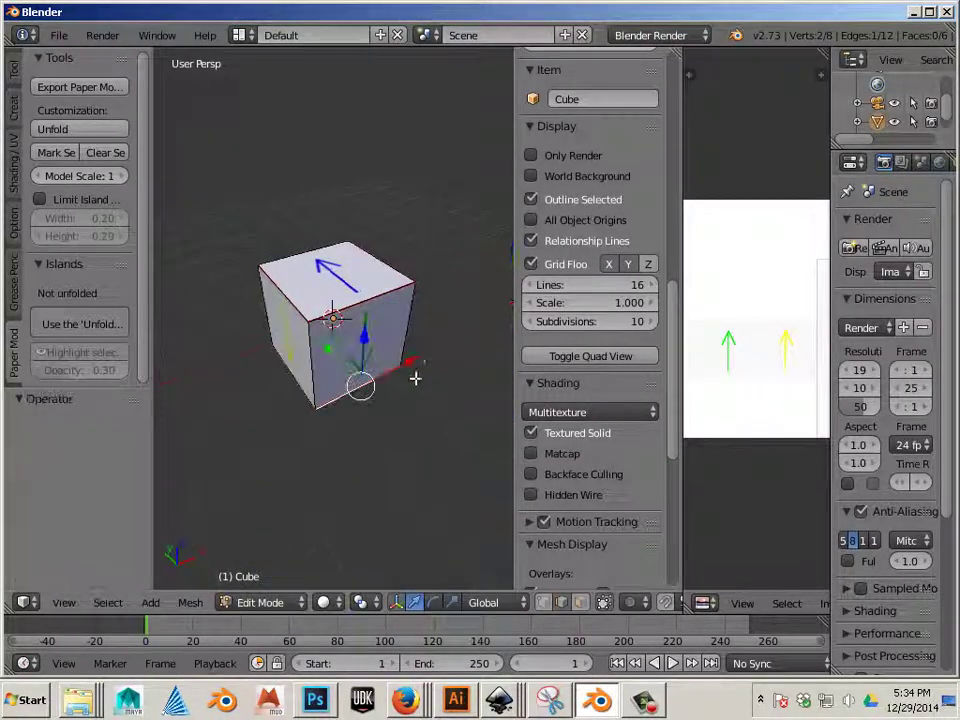
pyautogui.moveTo(339, 444); pyautogui.dragTo(359, 457, button='middle')
pyautogui.moveTo(281, 474); pyautogui.dragTo(380, 442, button='middle')
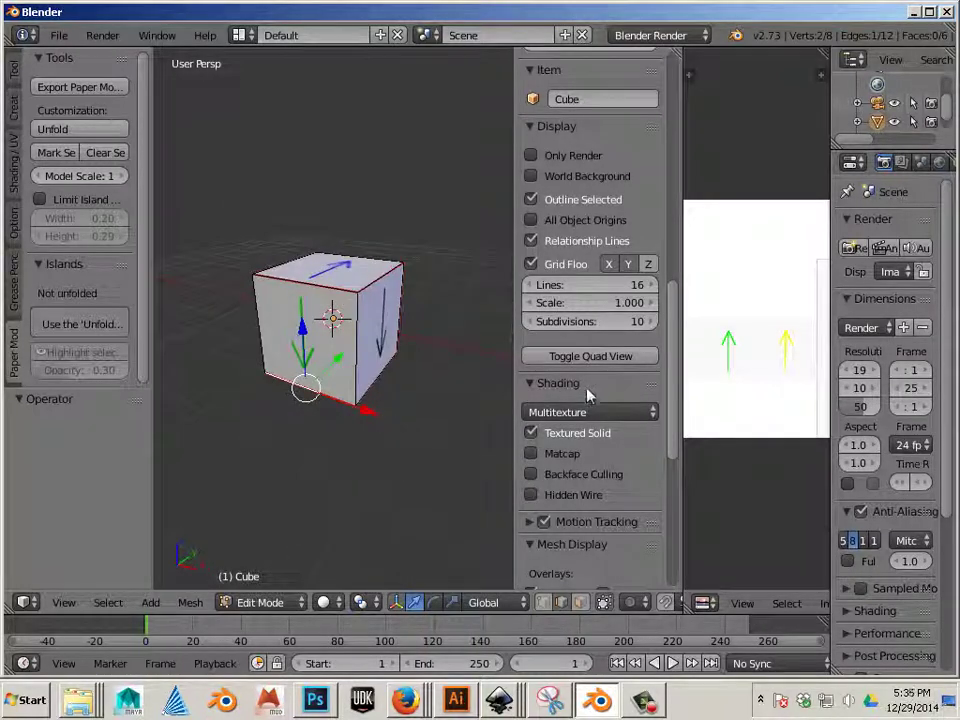
pyautogui.moveTo(305, 456); pyautogui.dragTo(287, 459, button='middle')
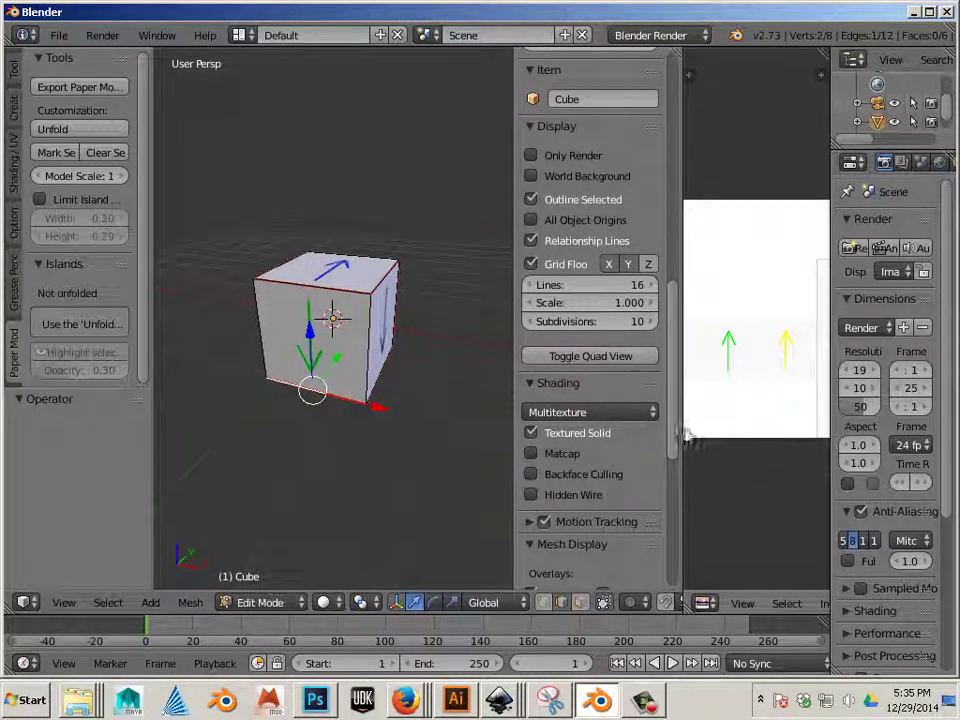
pyautogui.moveTo(683, 428); pyautogui.dragTo(533, 428)
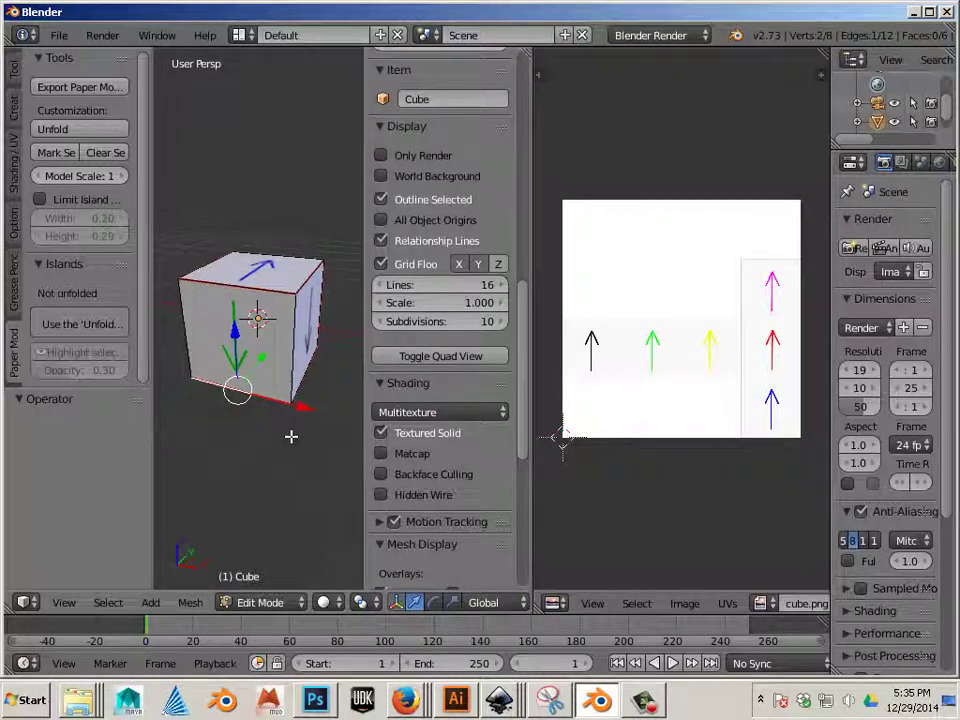
# Select all of the cube's linked geometry and rotate its entire UV layout by -180° in the UV/Image Editor.
pyautogui.moveTo(314, 461); pyautogui.dragTo(175, 468, button='middle')
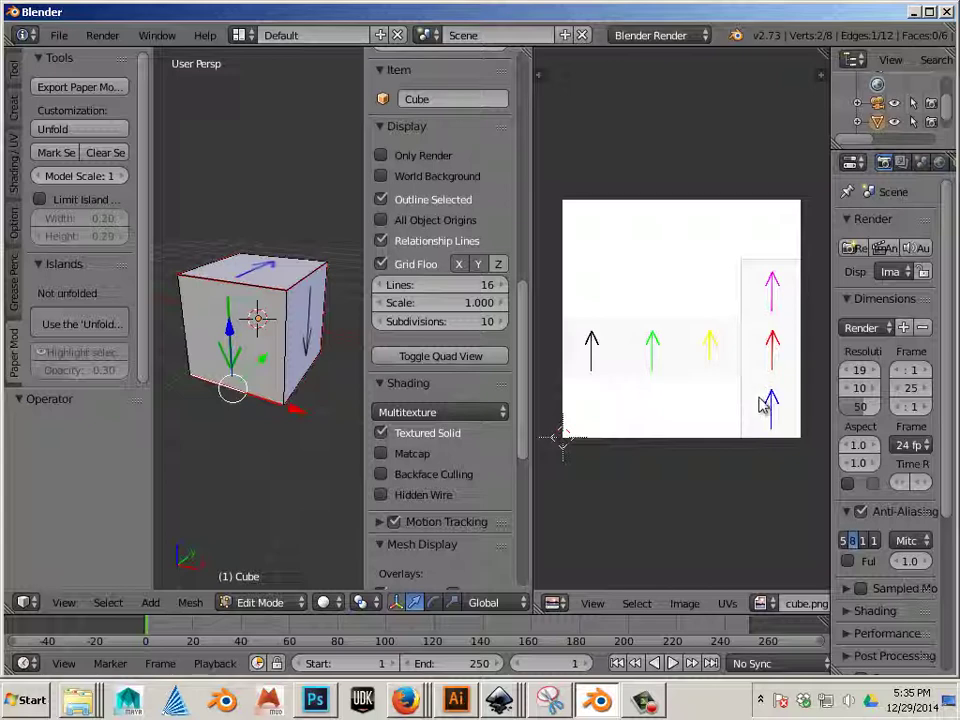
pyautogui.moveTo(531, 381); pyautogui.dragTo(493, 385)
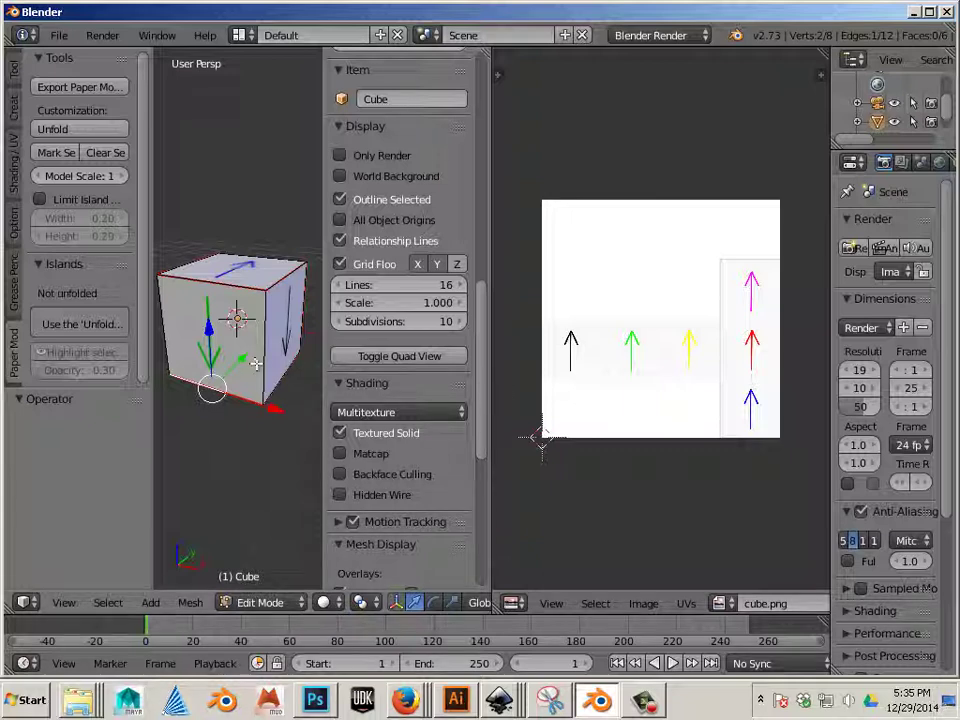
pyautogui.press('l')
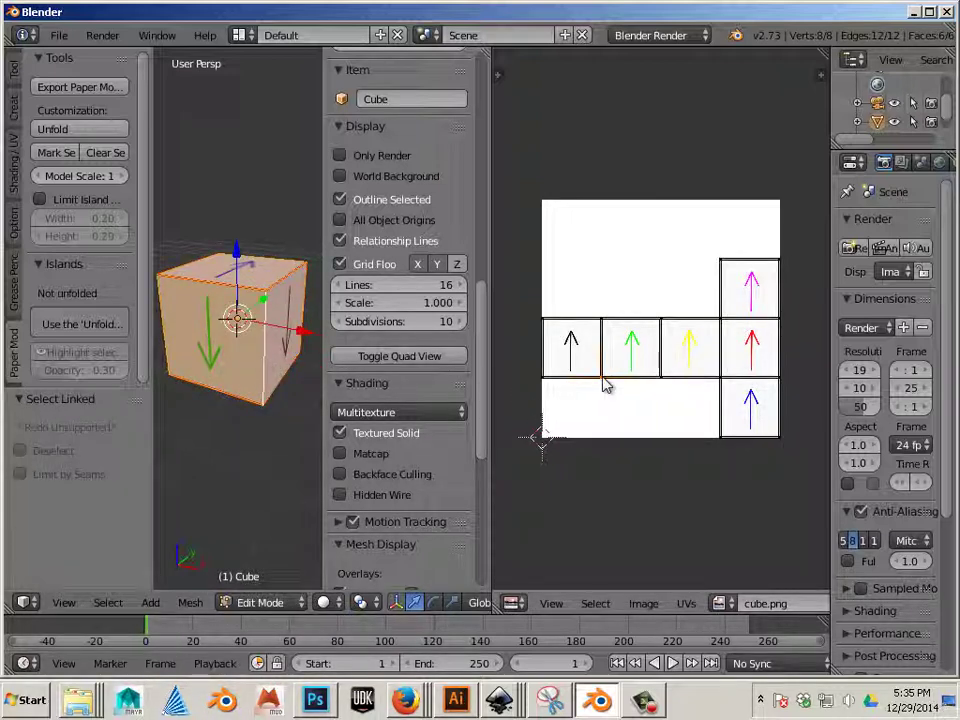
pyautogui.press('a')
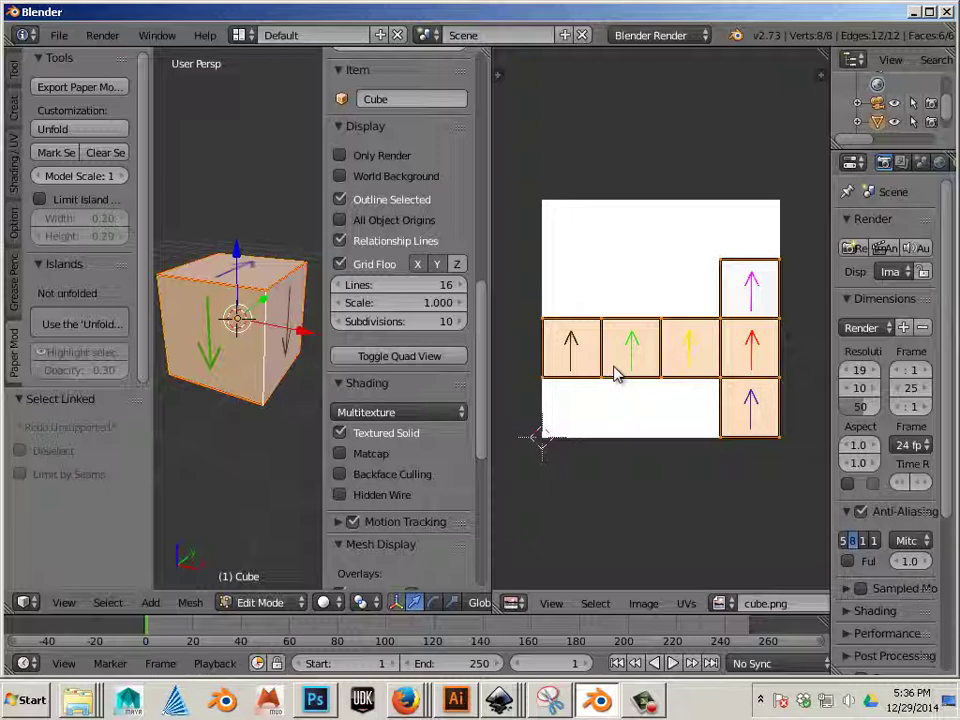
pyautogui.press('r')
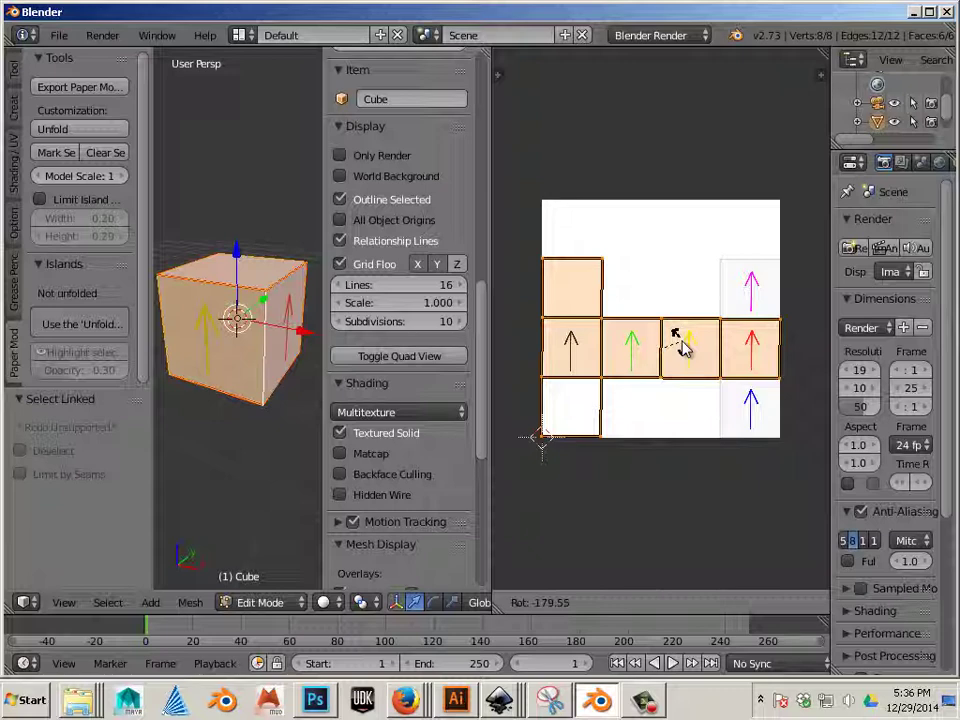
pyautogui.write('-180')
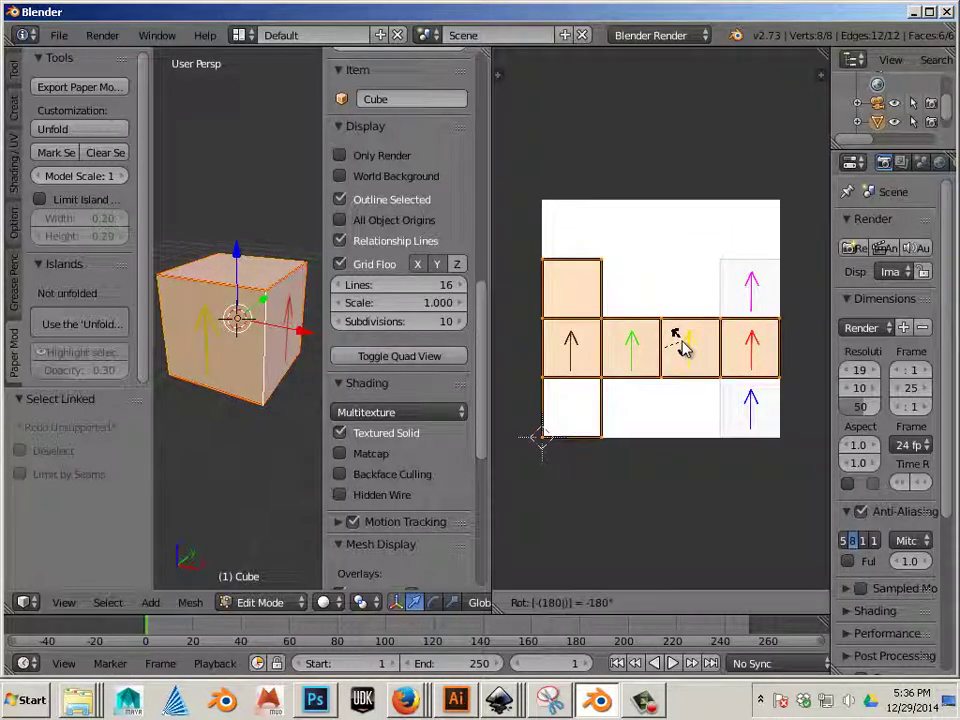
pyautogui.press('Return')
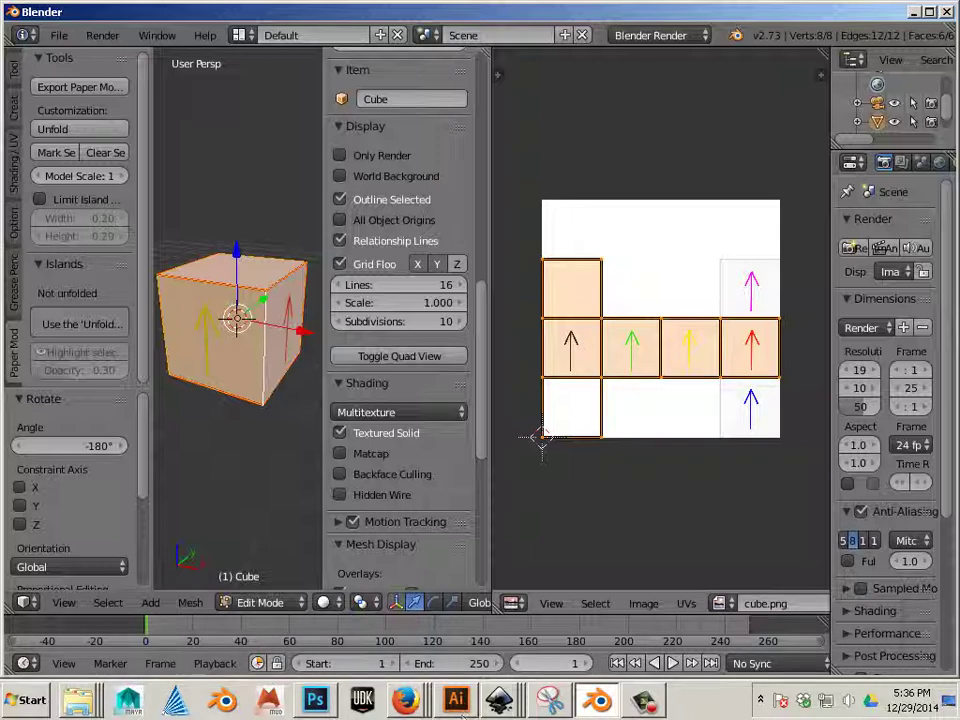
# Switch to the cube.png document in Inkscape and flip all the coloured arrows horizontally as one selection.
pyautogui.moveTo(498, 702)
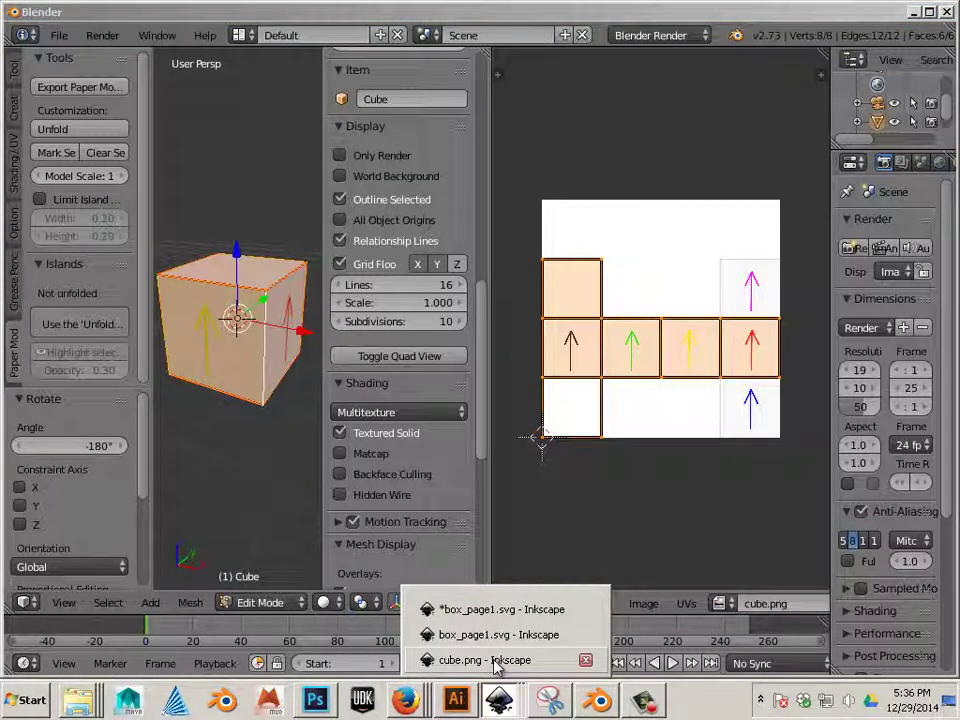
pyautogui.click(497, 662)
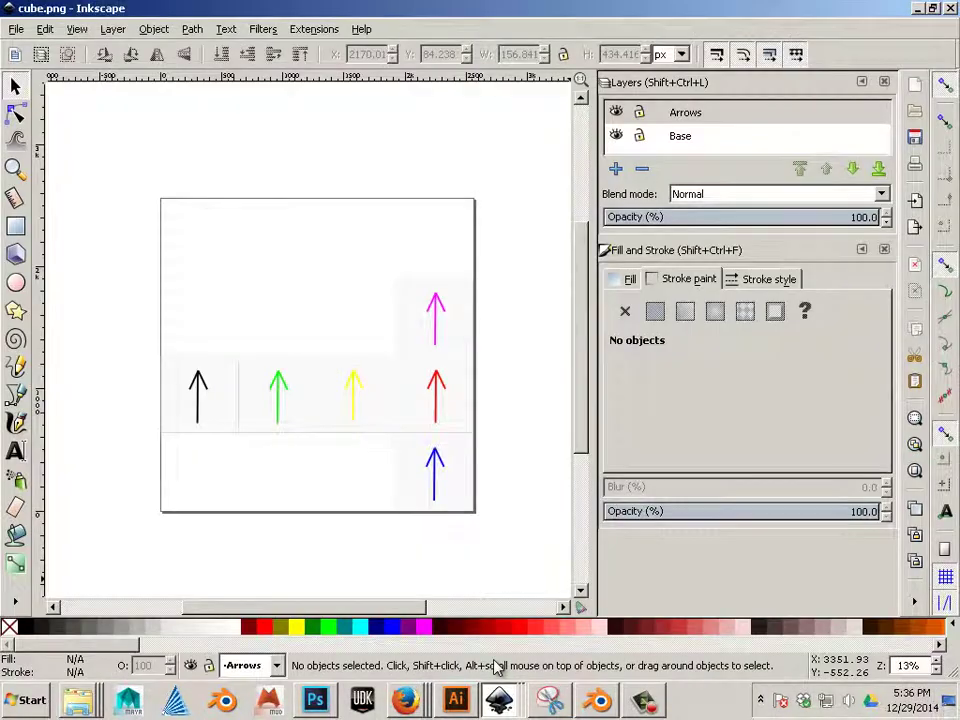
pyautogui.click(274, 428)
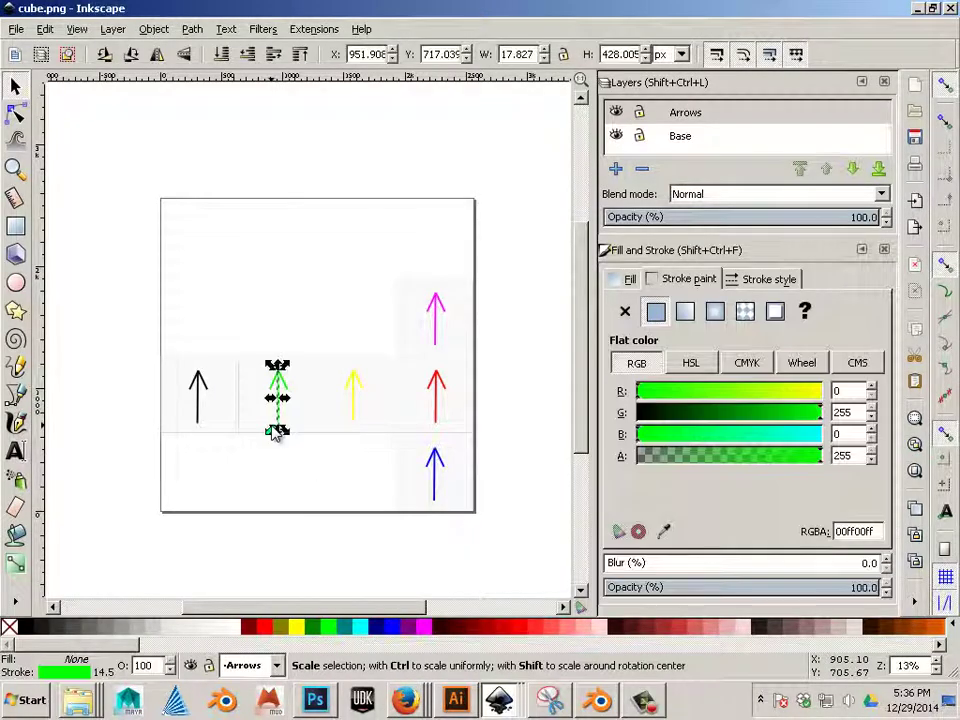
pyautogui.moveTo(118, 246)
pyautogui.mouseDown()
pyautogui.moveTo(531, 540)
pyautogui.moveTo(535, 555)
pyautogui.mouseUp()
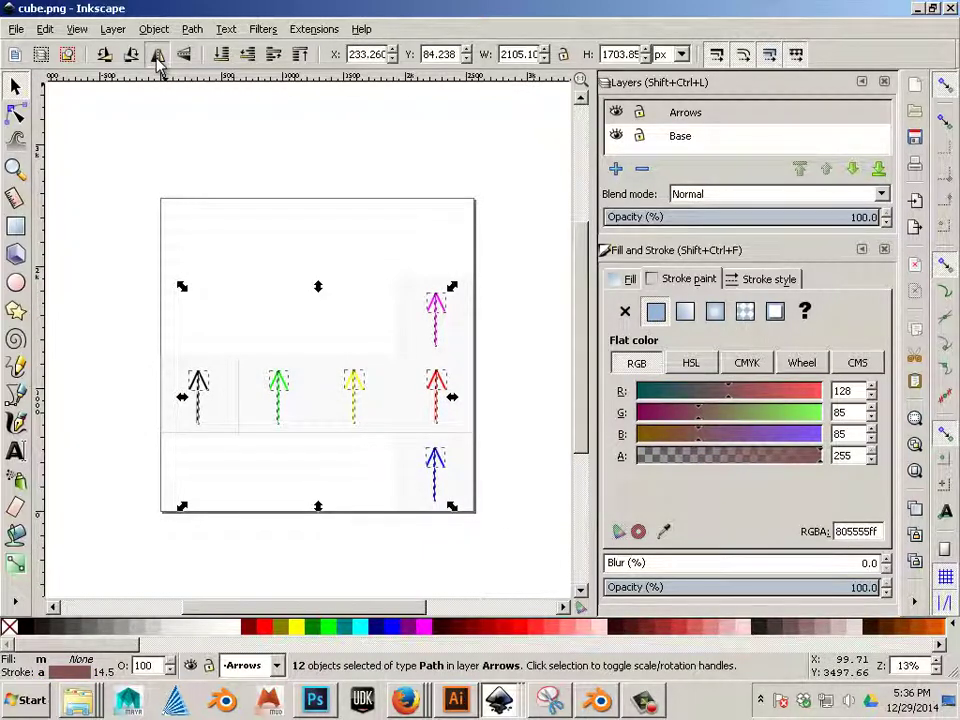
pyautogui.click(157, 60)
pyautogui.click(270, 264)
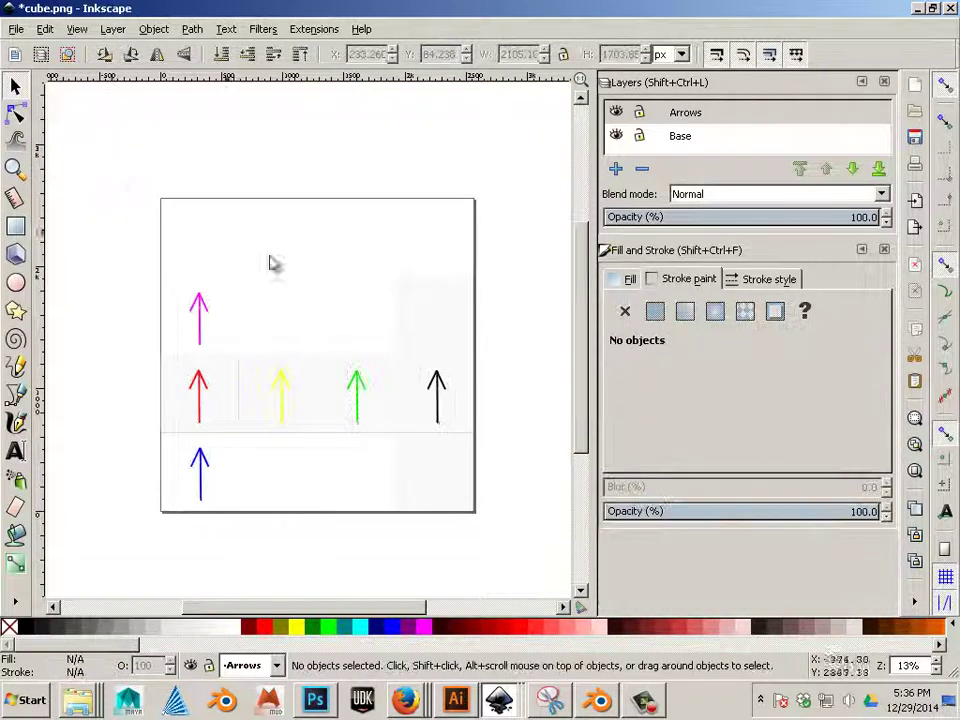
# Flip the embedded template image on the Base layer horizontally.
pyautogui.click(679, 145)
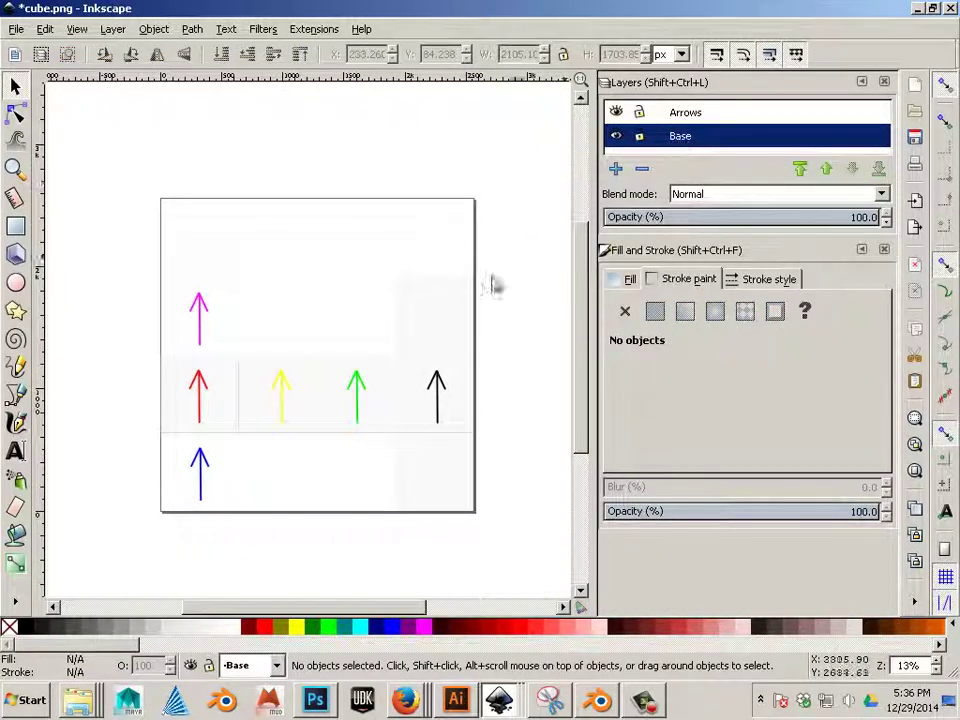
pyautogui.click(420, 270)
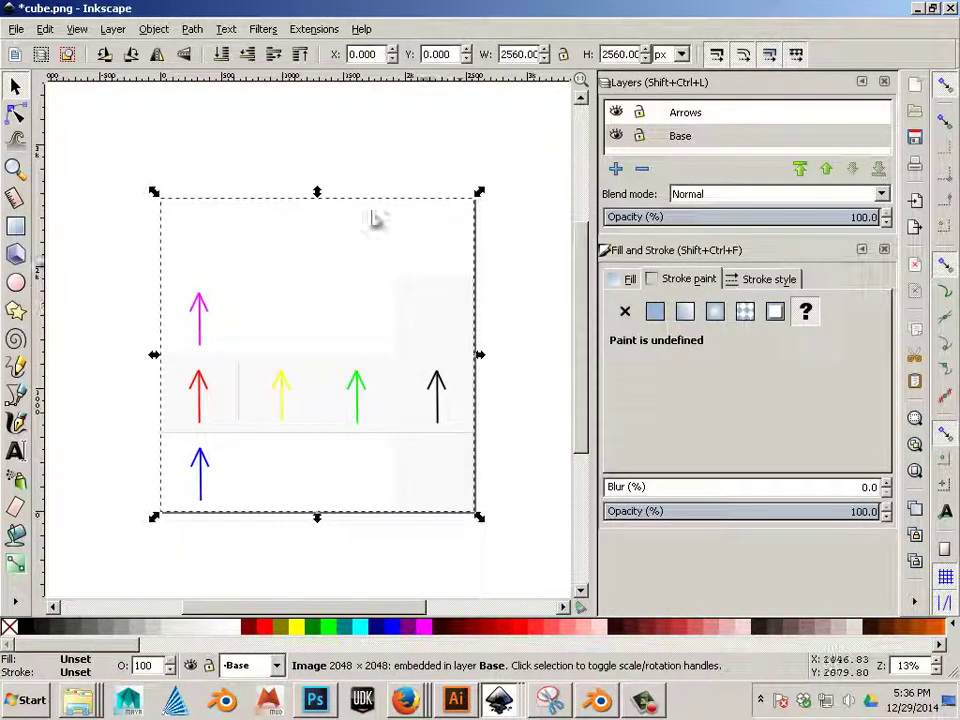
pyautogui.click(156, 56)
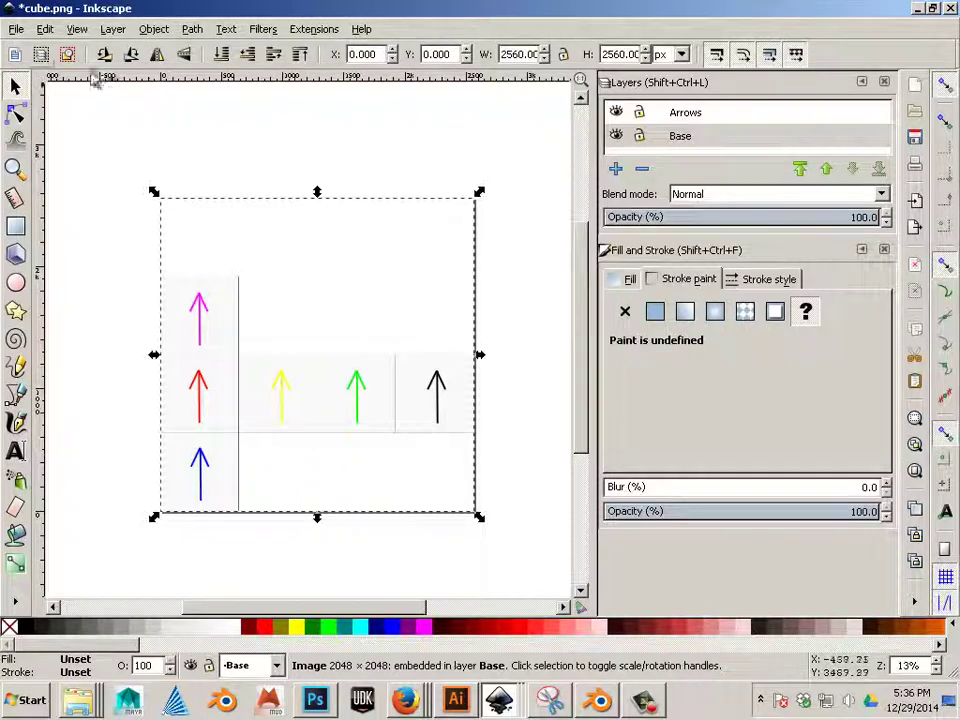
# Save a Cairo PNG version of the drawing to the Desktop as cube.png, replacing the existing file.
pyautogui.click(16, 28)
pyautogui.click(45, 127)
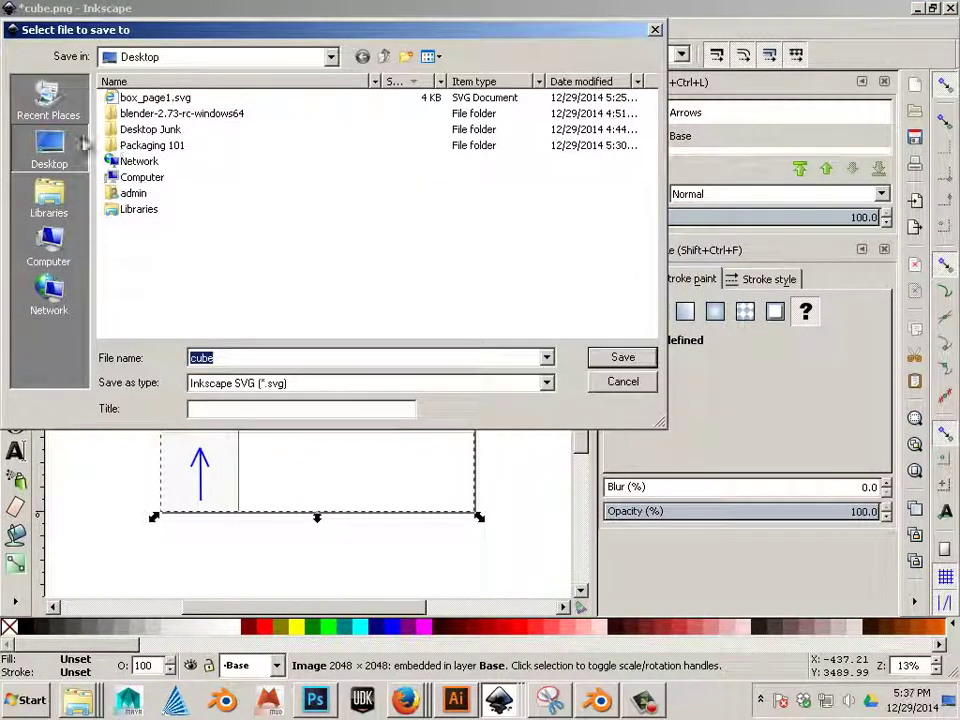
pyautogui.click(140, 98)
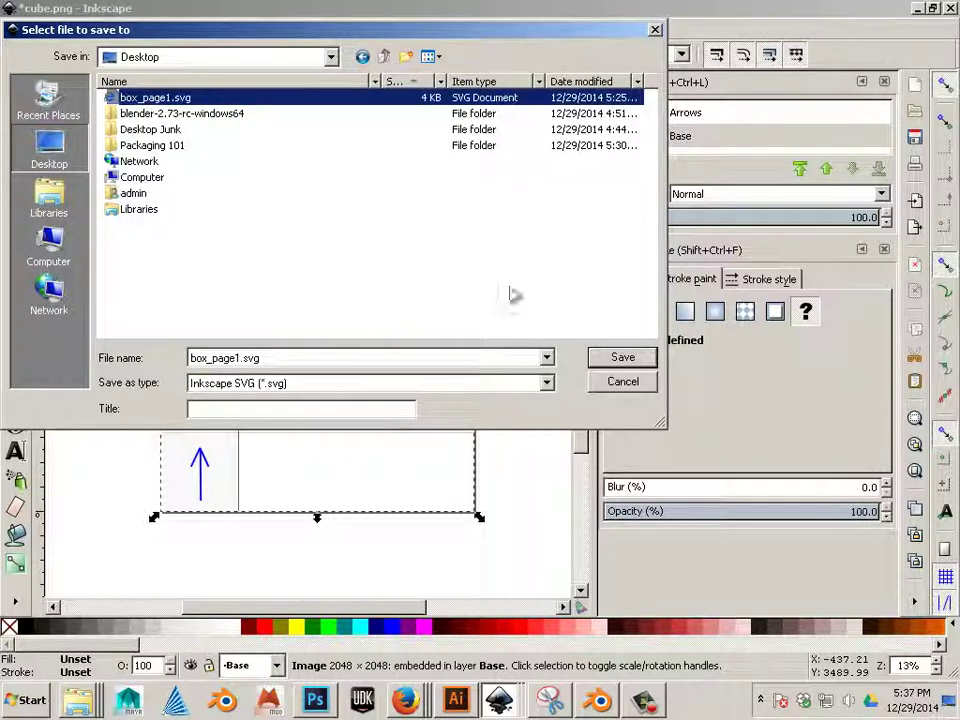
pyautogui.click(262, 383)
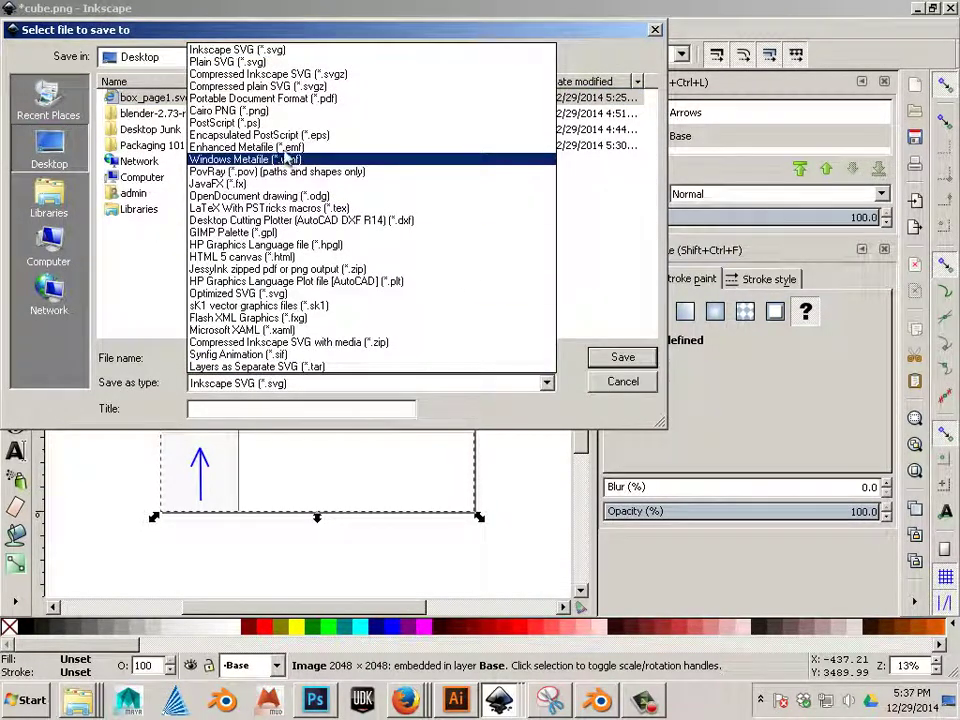
pyautogui.click(235, 110)
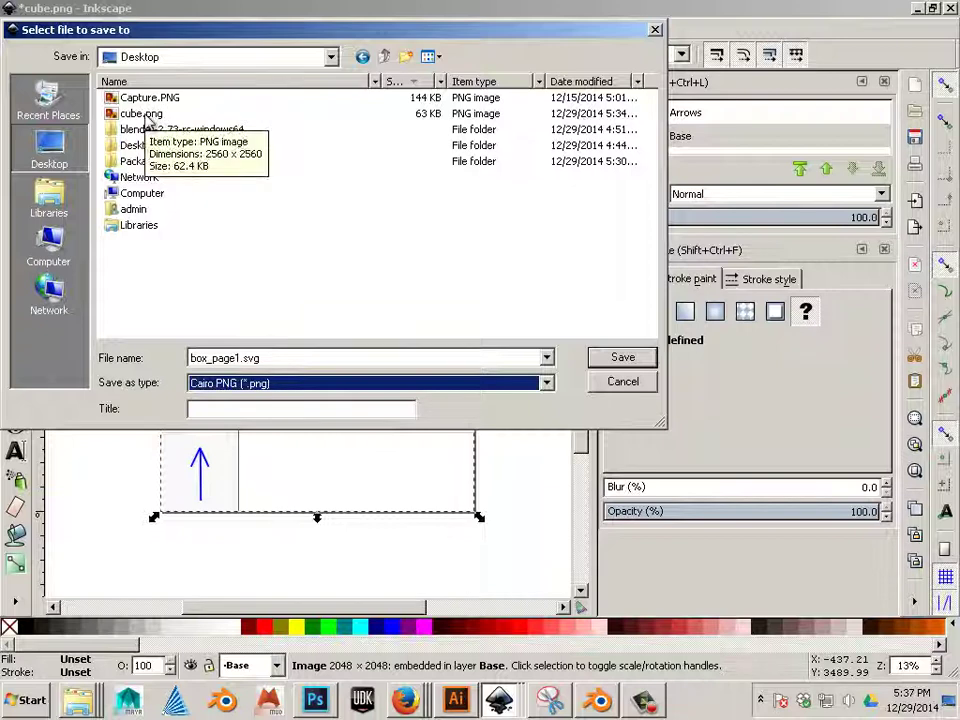
pyautogui.click(141, 113)
pyautogui.click(620, 357)
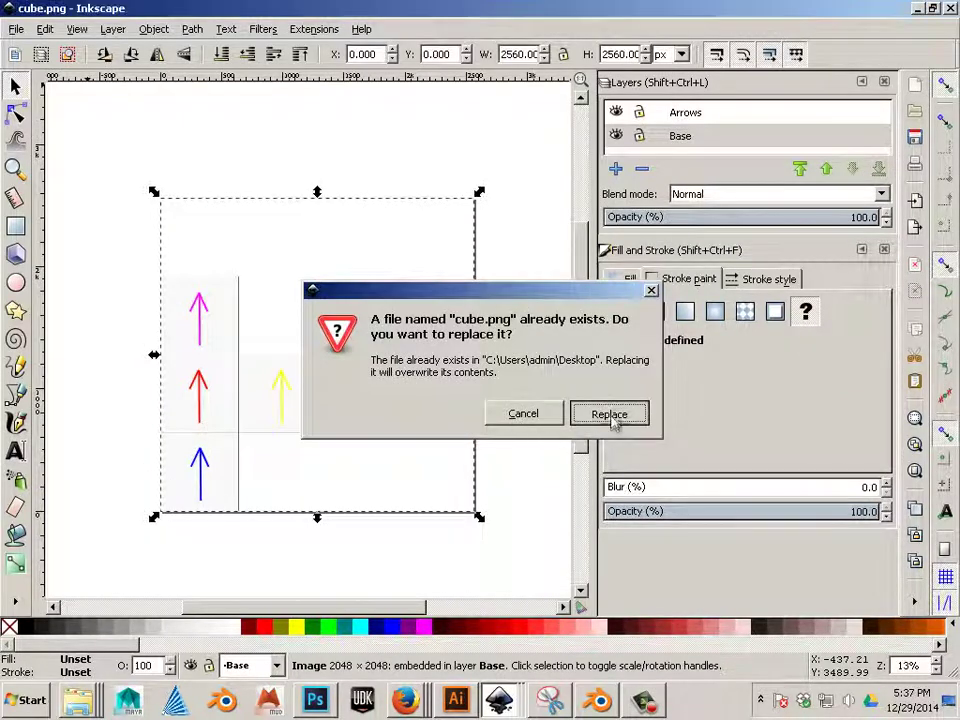
pyautogui.click(610, 414)
# Switch to Blender and reload the cube.png image in the UV/Image Editor.
pyautogui.click(597, 701)
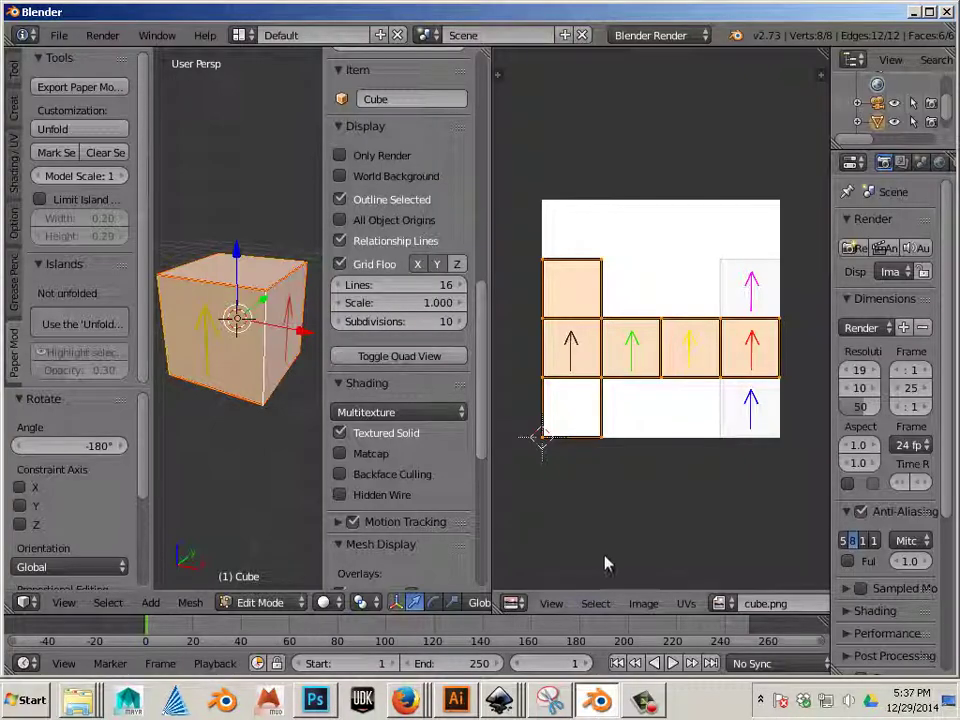
pyautogui.click(643, 604)
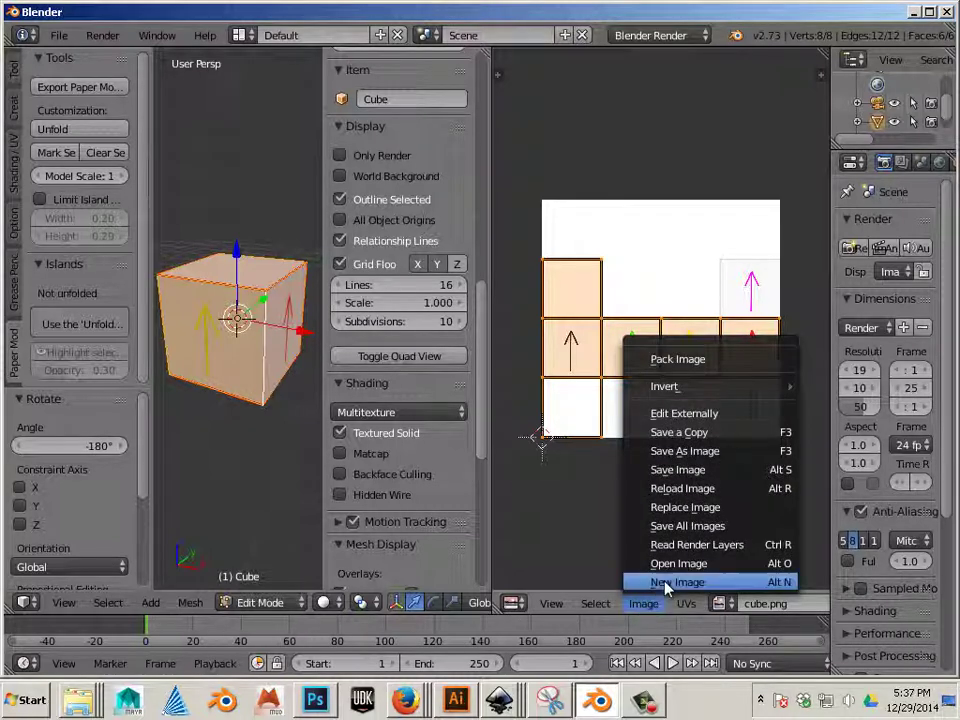
pyautogui.click(660, 489)
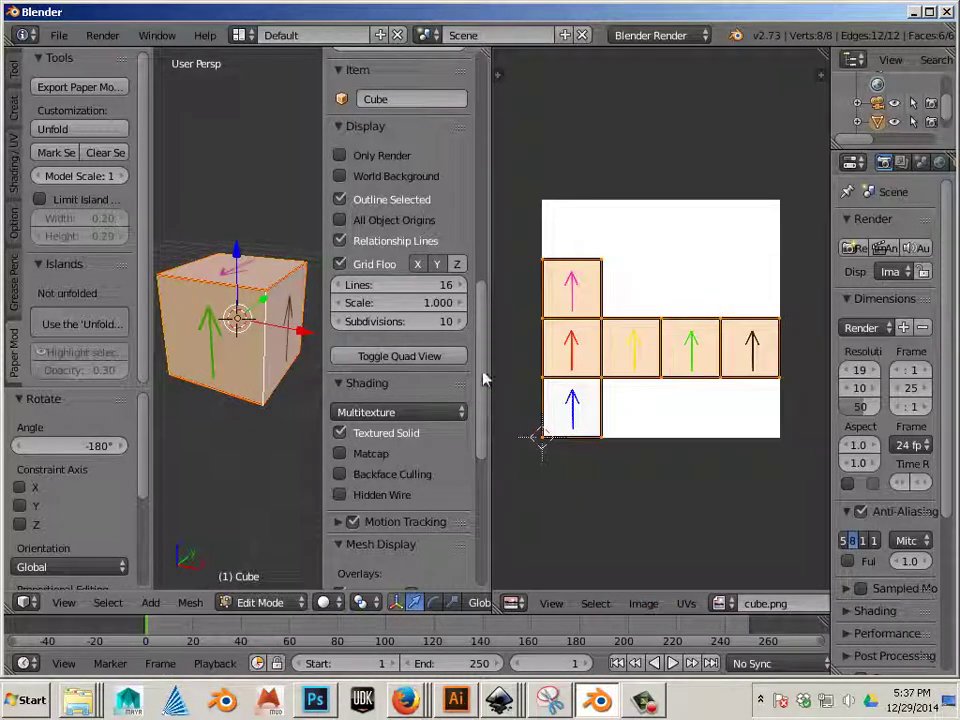
pyautogui.rightClick(542, 379)
pyautogui.press('g')
pyautogui.click(540, 386)
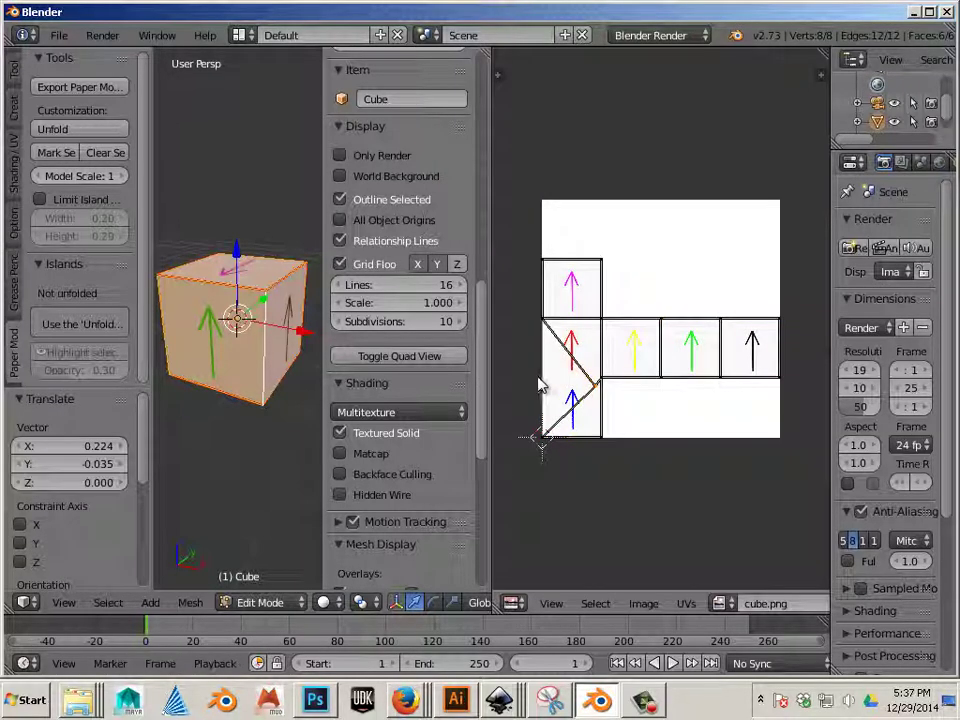
pyautogui.hotkey('ctrl', 'z')
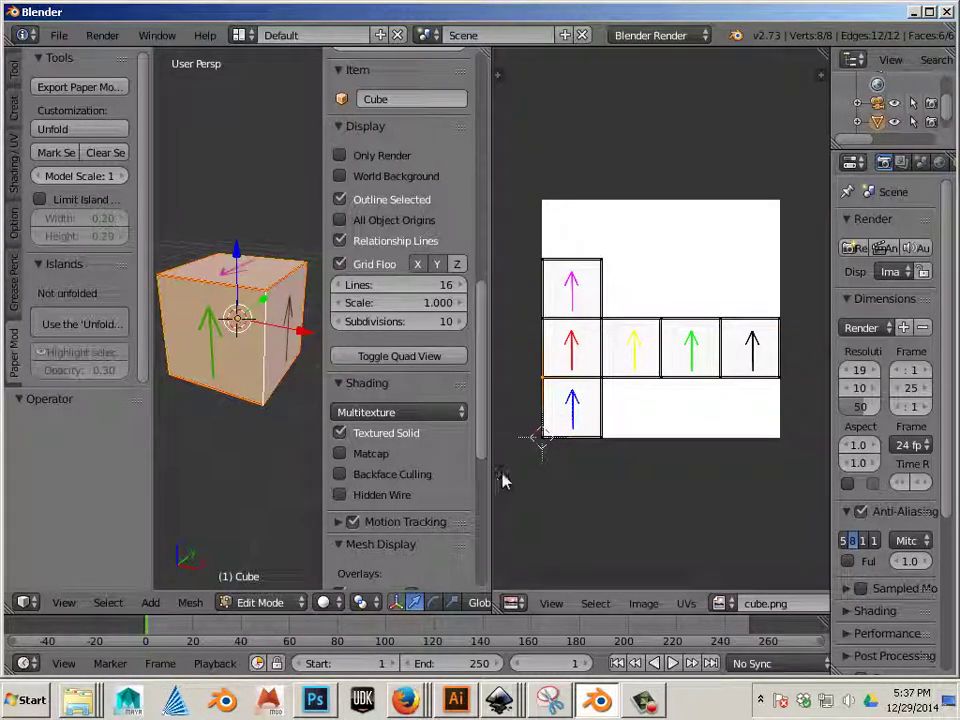
# Widen the 3D view and examine the colour and direction of the arrows on each side of the cube.
pyautogui.moveTo(493, 481); pyautogui.dragTo(672, 490)
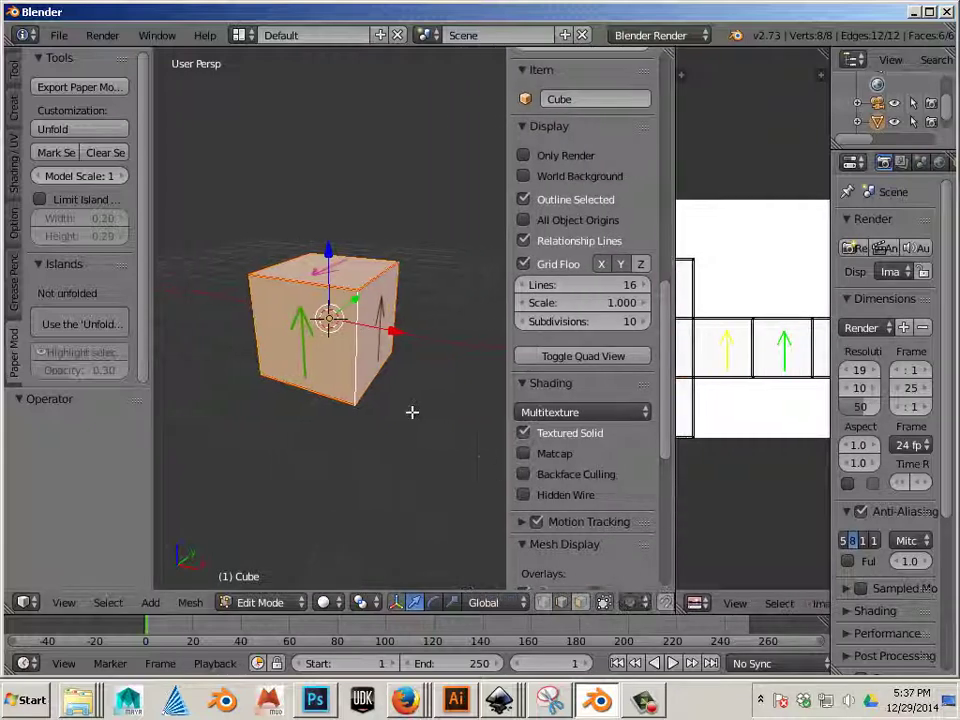
pyautogui.moveTo(411, 409); pyautogui.dragTo(459, 364, button='middle')
pyautogui.scroll(3, 363, 432)
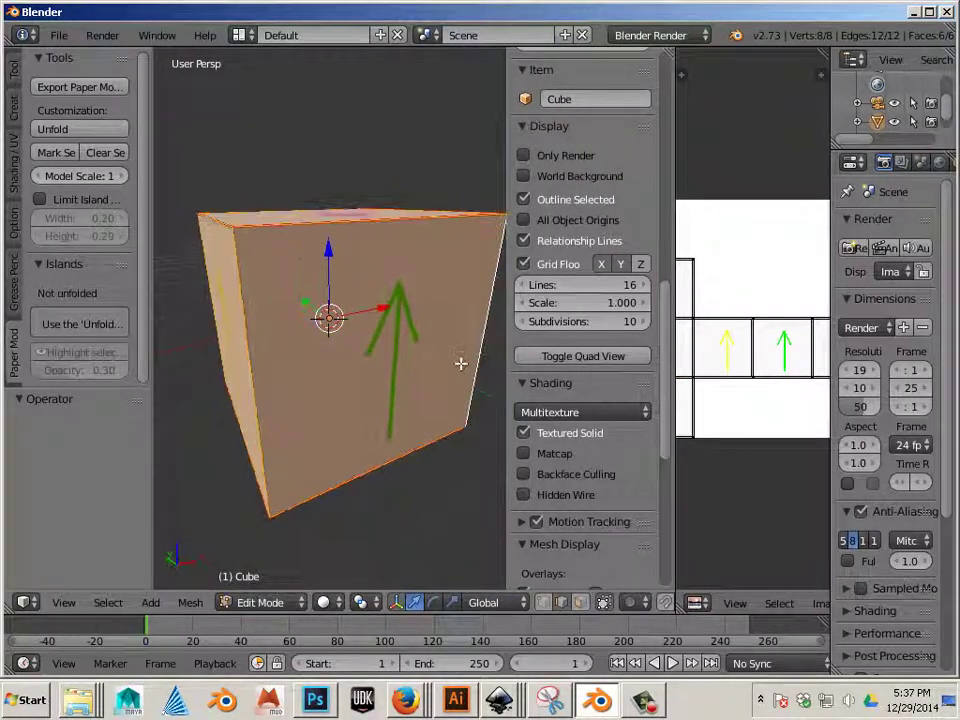
pyautogui.scroll(-5, 319, 448)
pyautogui.moveTo(319, 448); pyautogui.dragTo(317, 427, button='middle')
pyautogui.scroll(3, 388, 441)
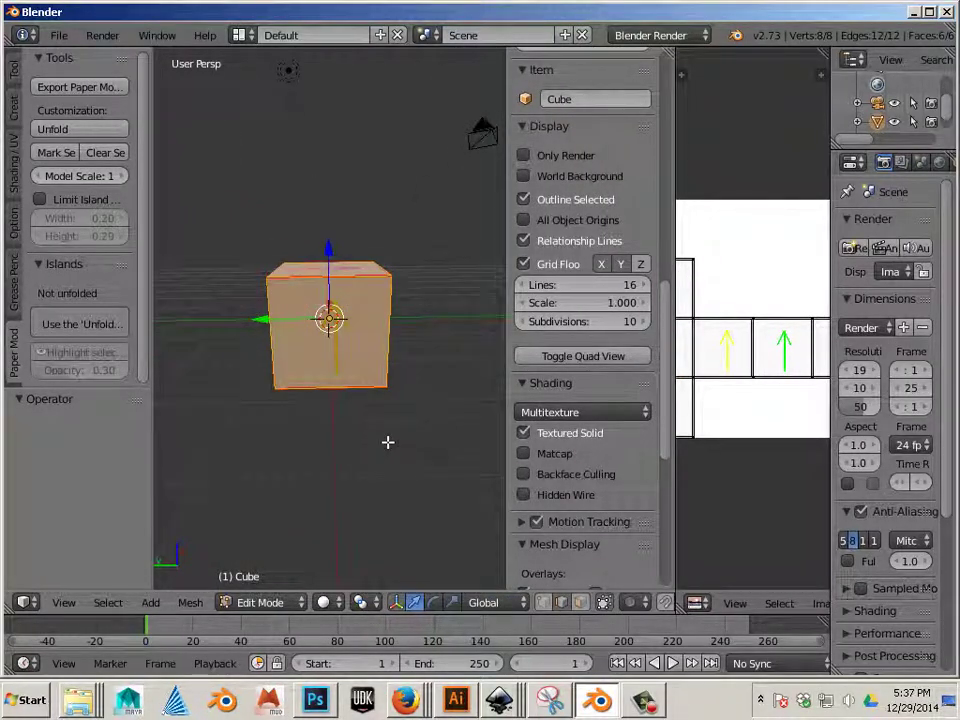
pyautogui.moveTo(388, 441); pyautogui.dragTo(216, 486, button='middle')
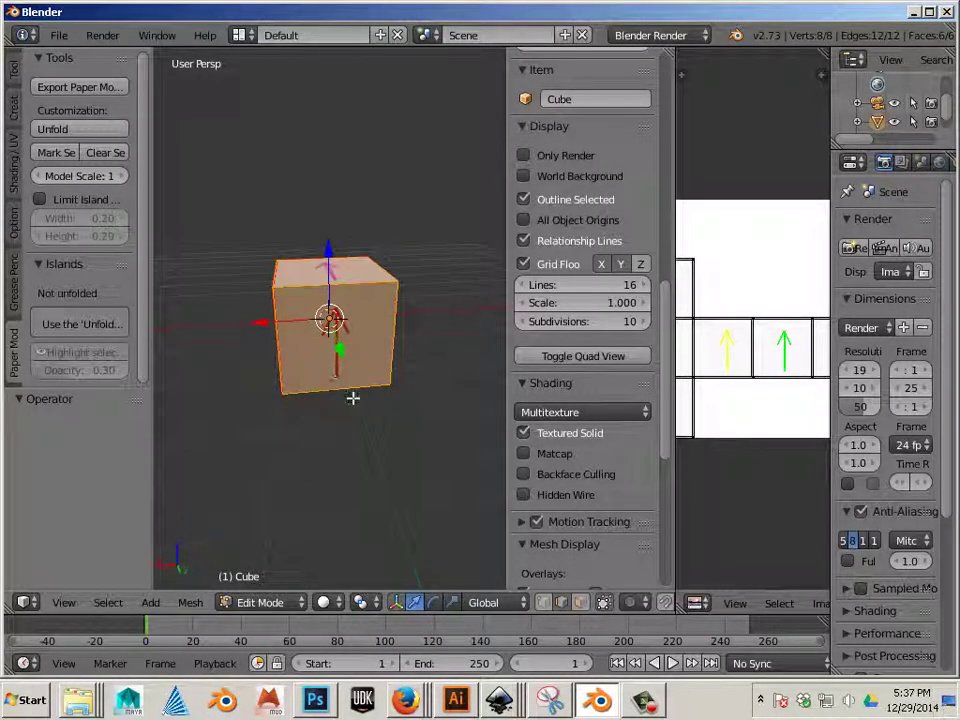
# Switch back to the cube.png document in Inkscape.
pyautogui.click(495, 659)
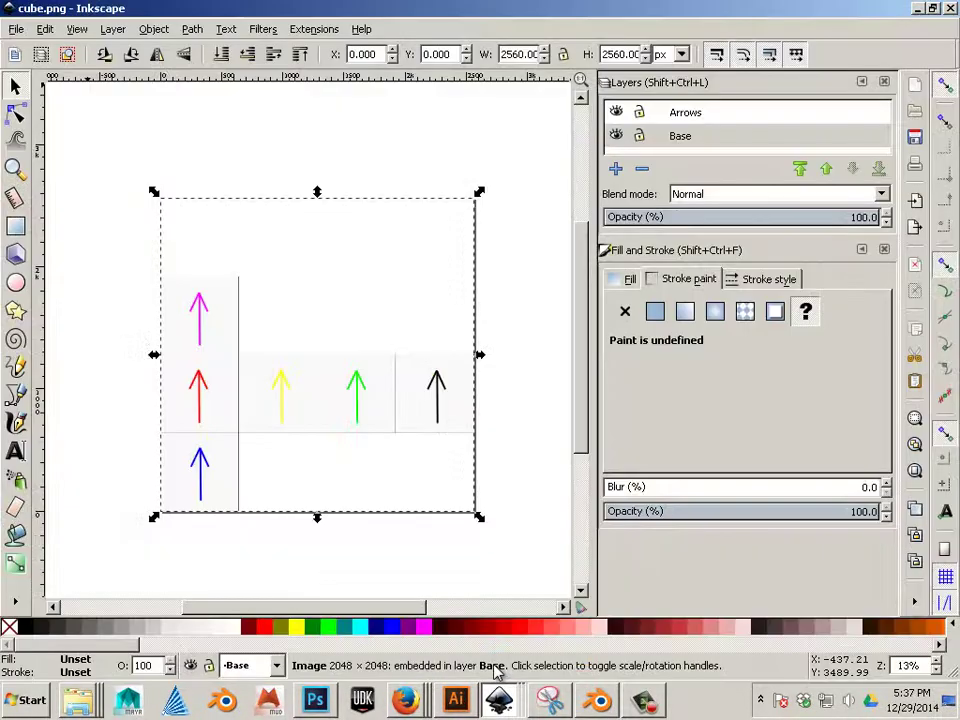